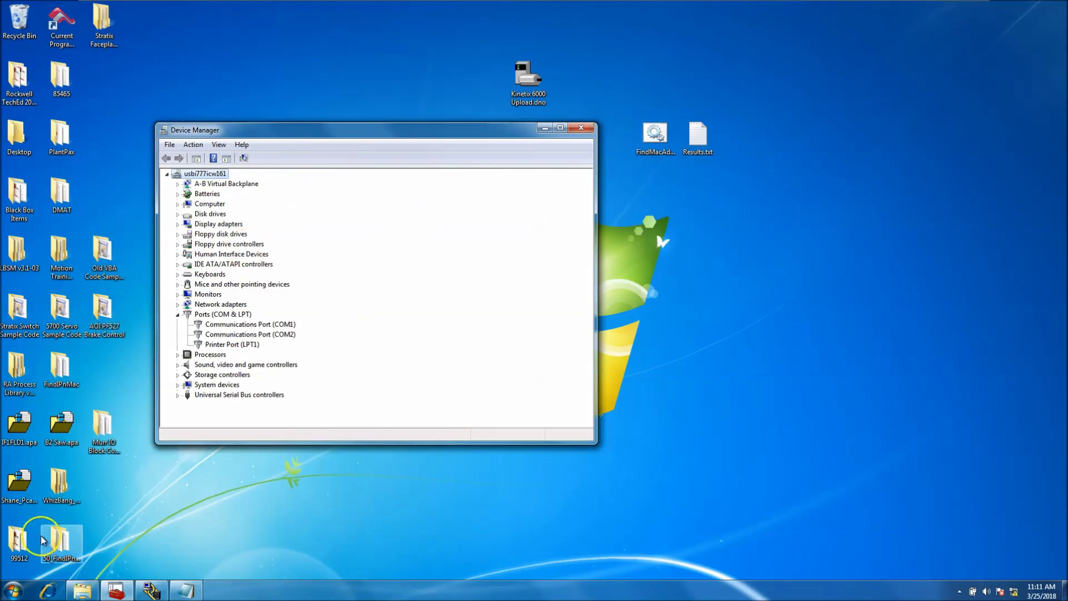
- Search the computer for Device Manager and view the available actions for the Allen-Bradley 1203-USB (COM3) port
left_click(13, 590)
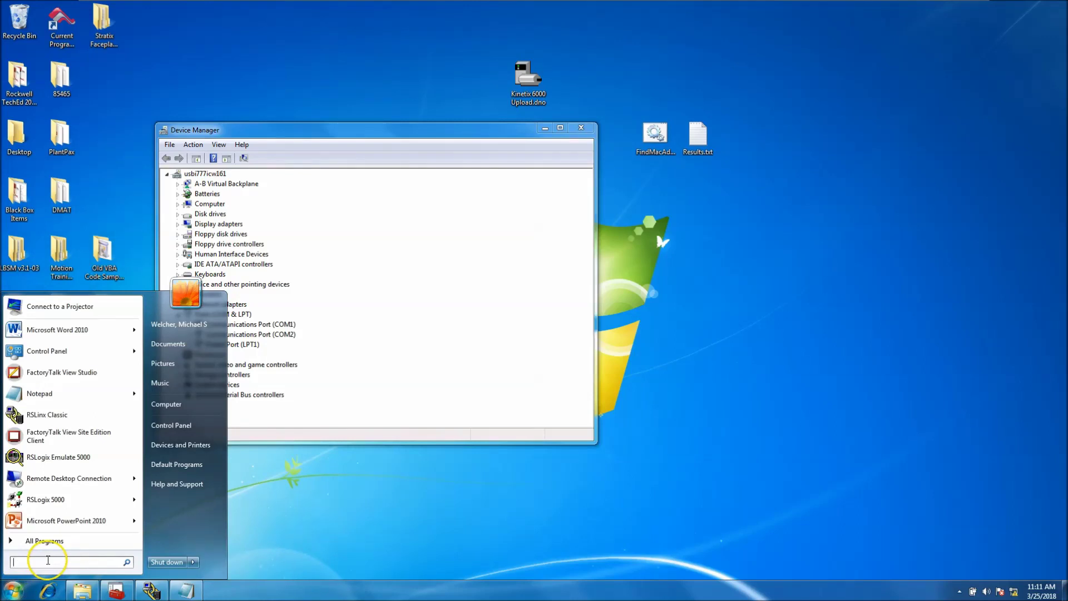
type("device")
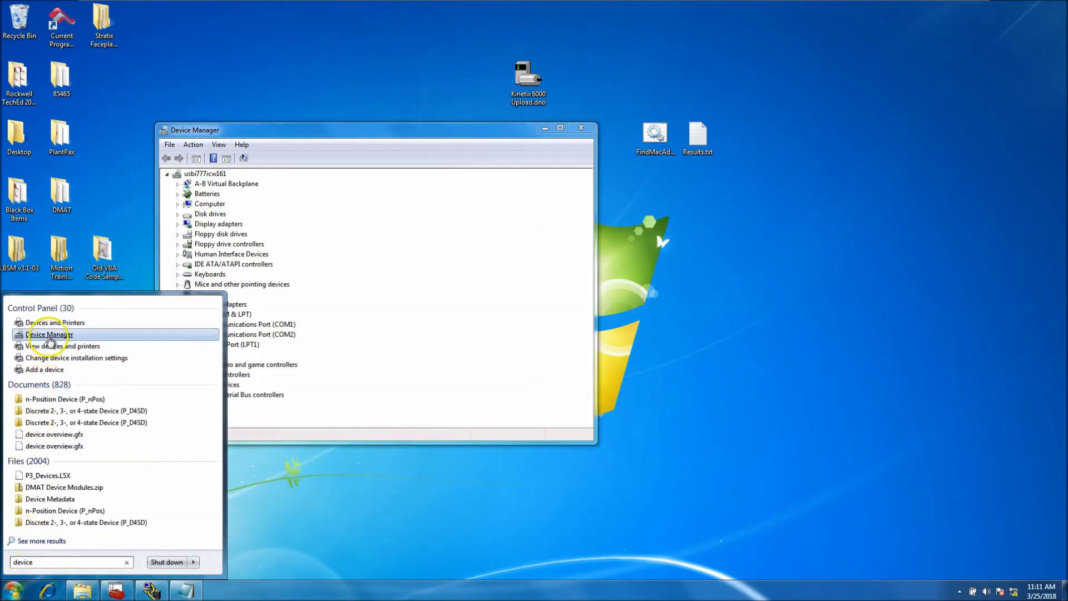
left_click(227, 128)
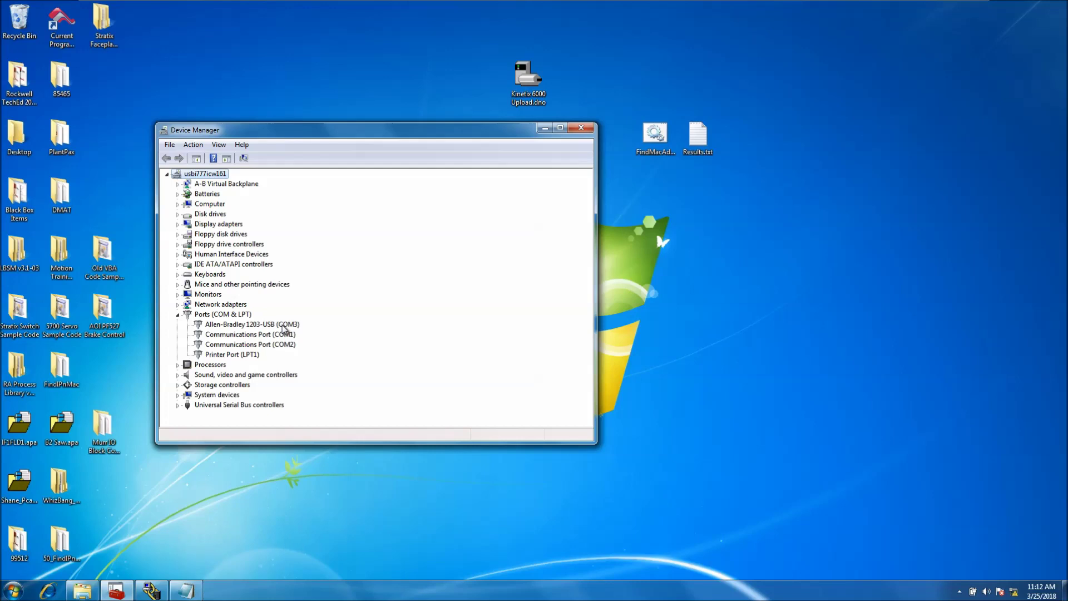
right_click(287, 326)
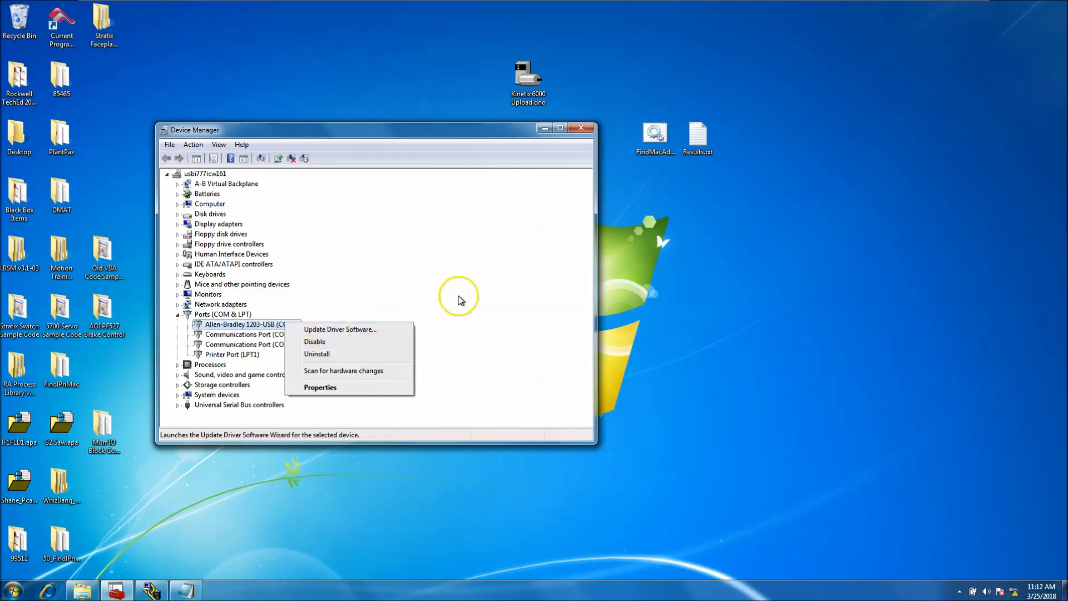
left_click(497, 269)
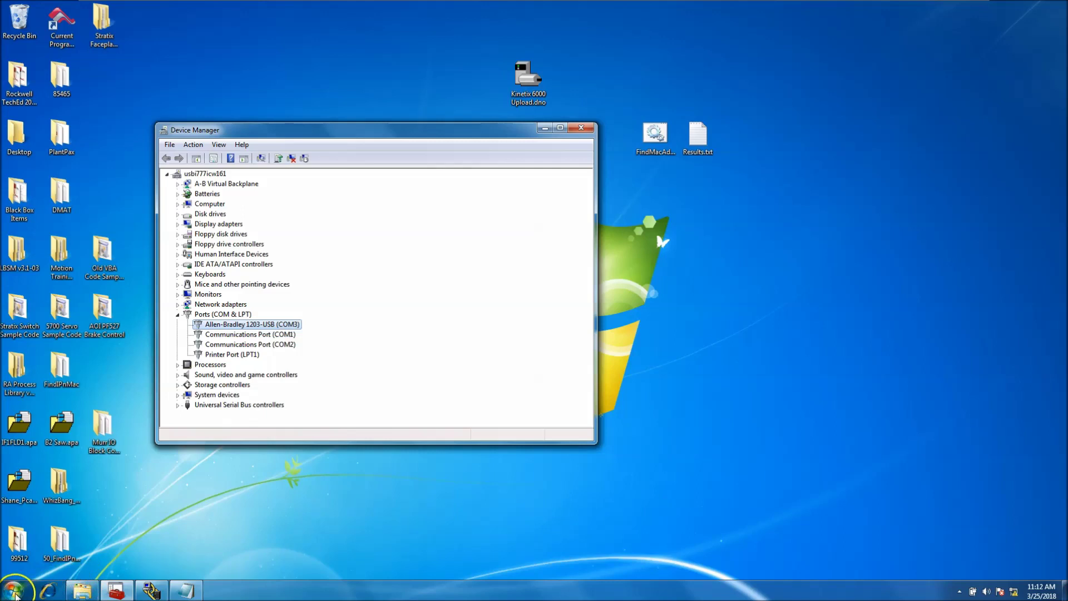
- Launch ControlFLASH from the FLASH Programming Tools, use the Network FactoryTalk directory, and continue to the catalog number page
left_click(14, 593)
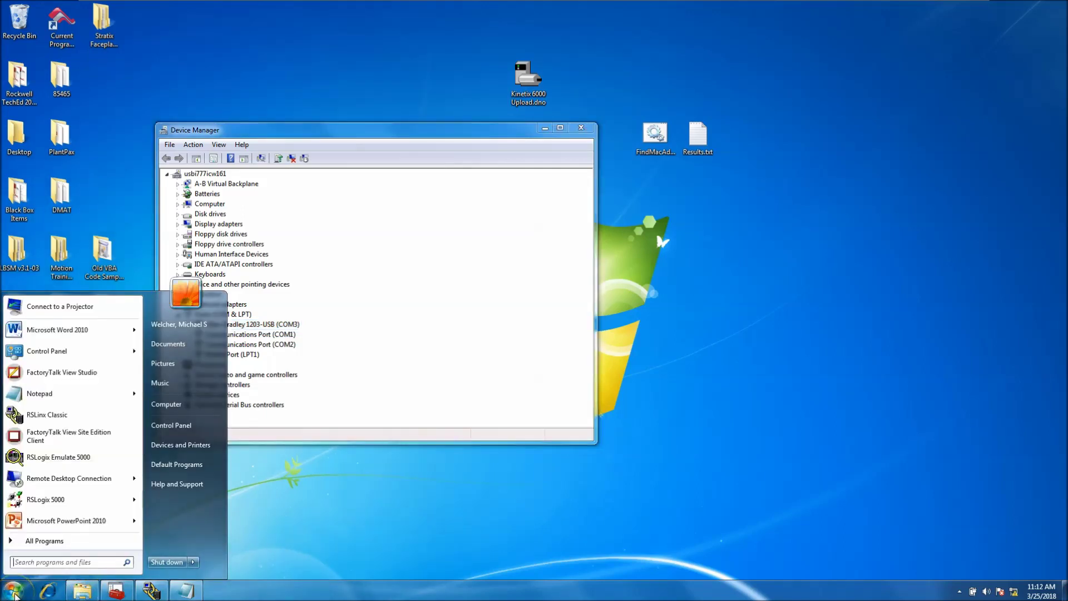
left_click(44, 541)
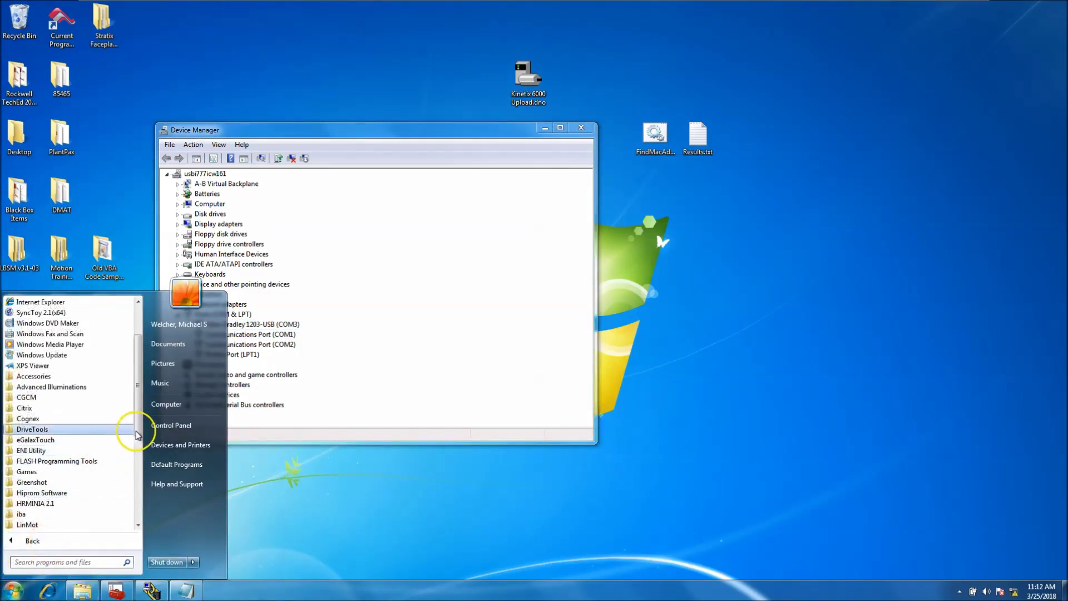
left_click_drag(139, 437, 139, 445)
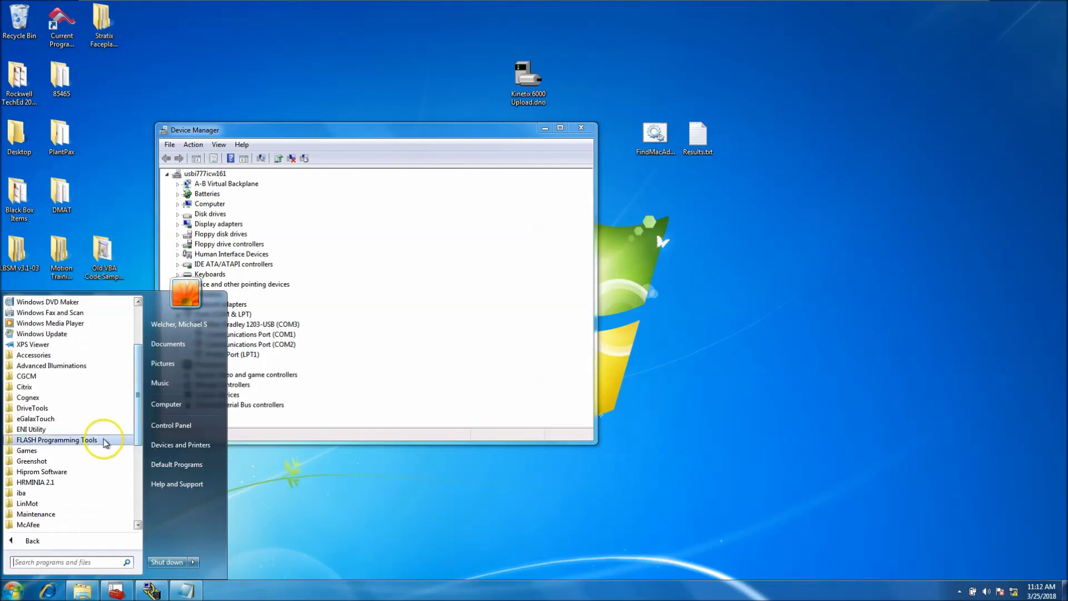
left_click(92, 440)
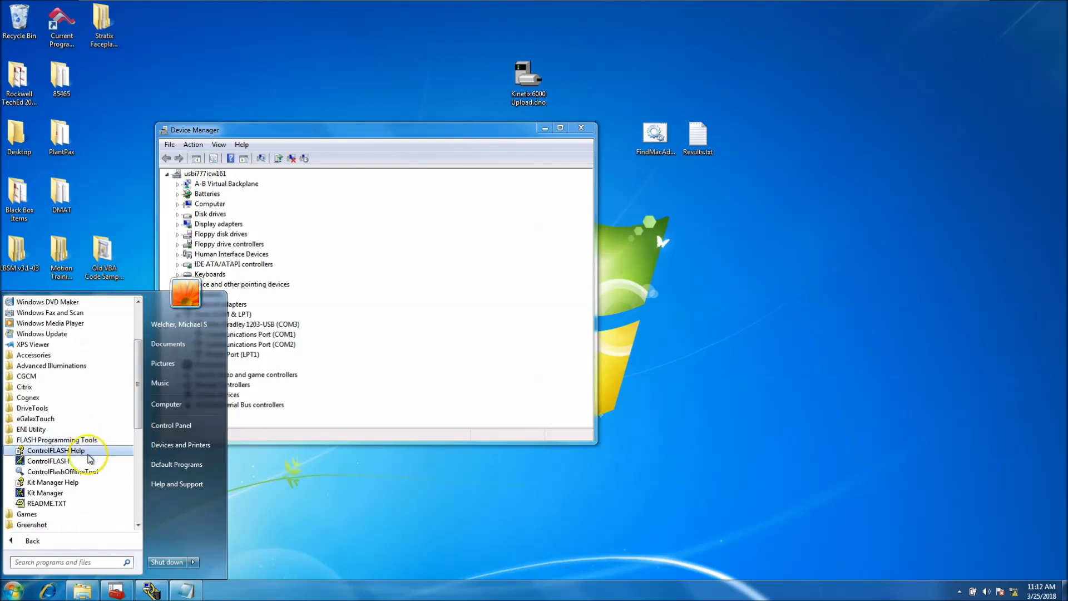
left_click(49, 461)
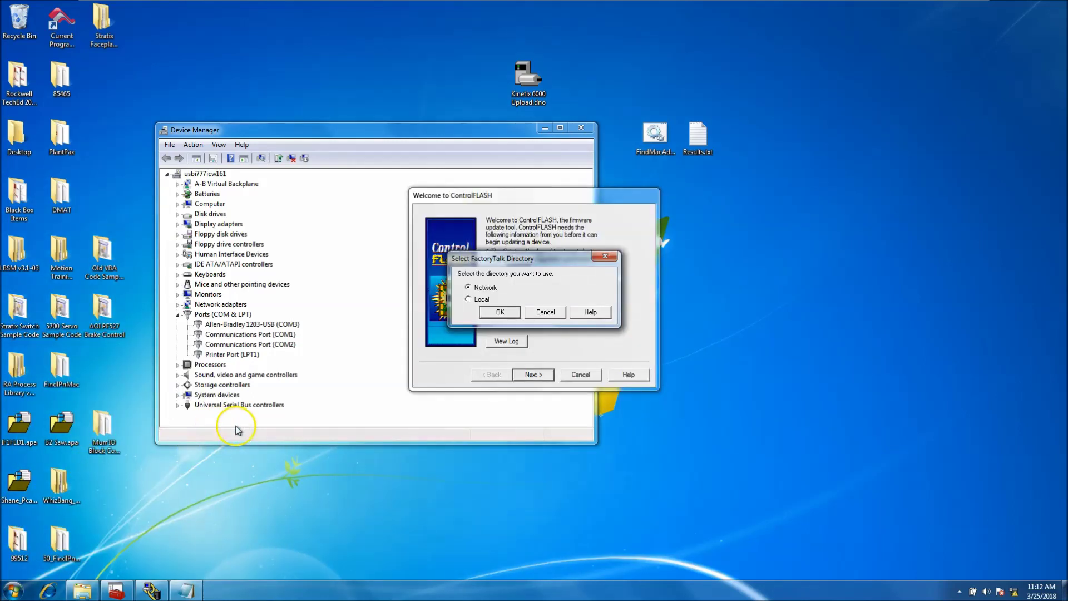
left_click(499, 312)
left_click(535, 373)
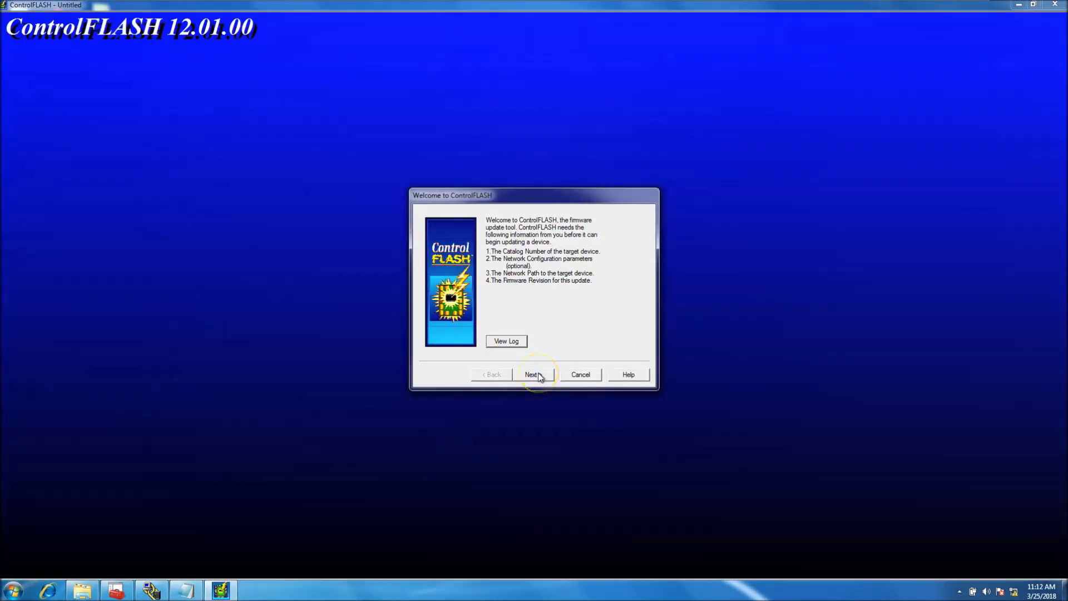
left_click(535, 374)
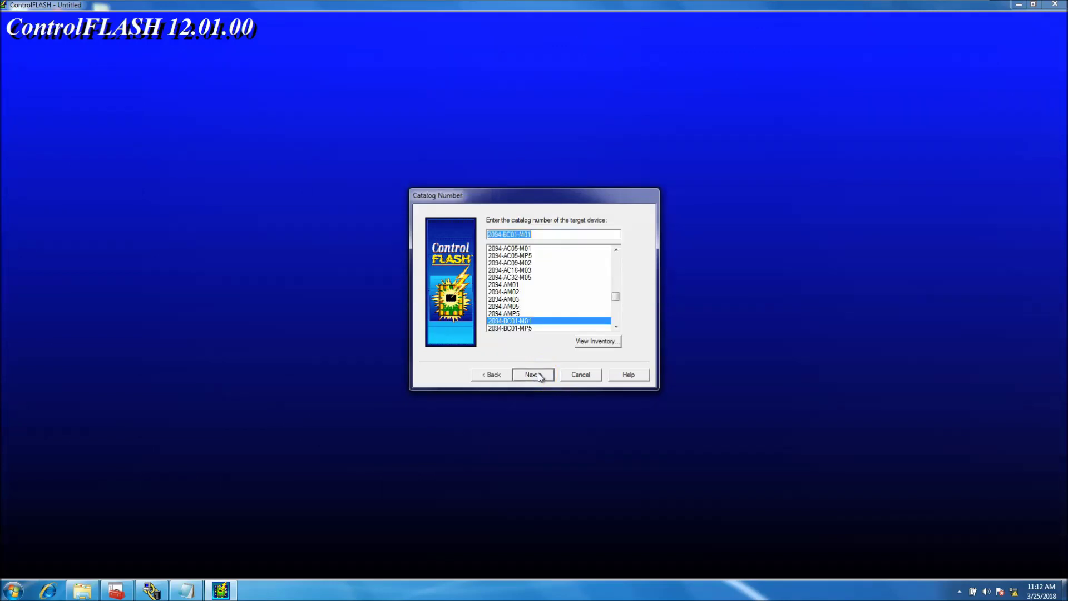
- Choose 1203-USB (DPI Mode) as the catalog number of the target device and continue to device selection
left_click_drag(619, 288, 613, 323)
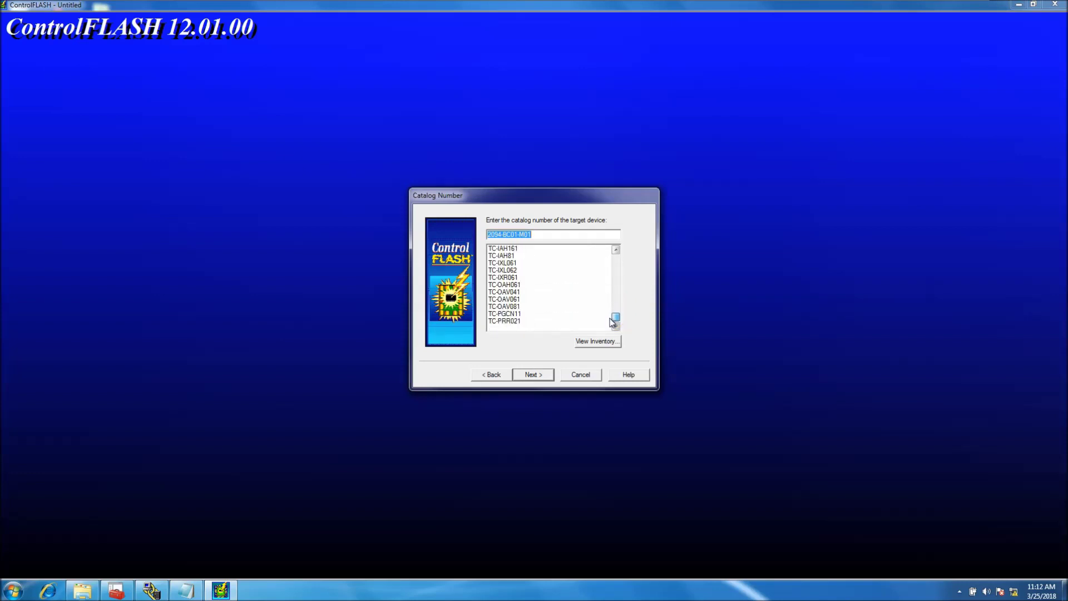
left_click(615, 259)
left_click(615, 259)
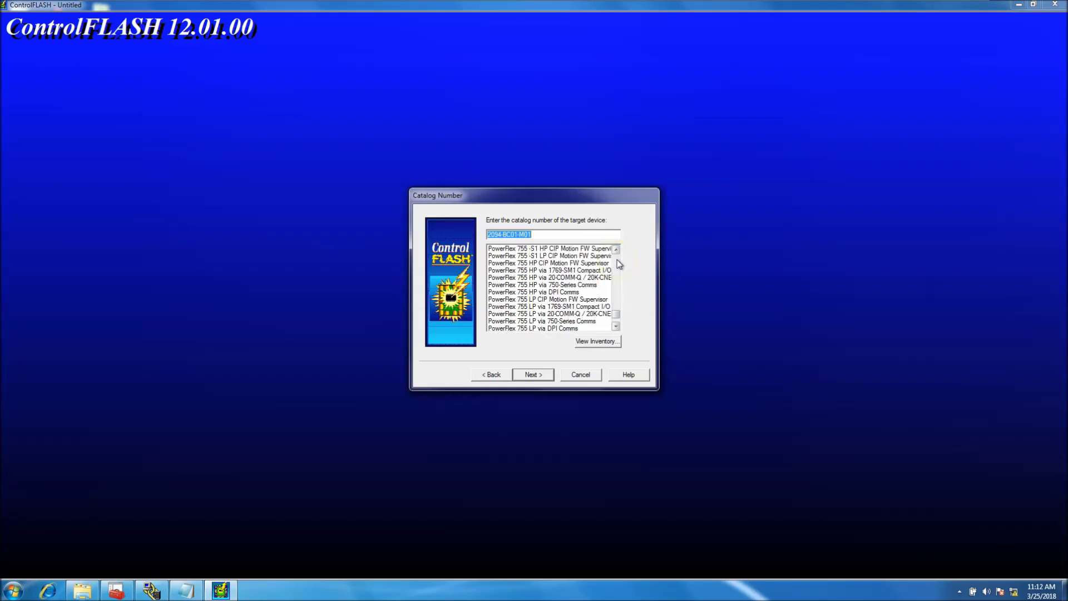
left_click(618, 260)
left_click(618, 261)
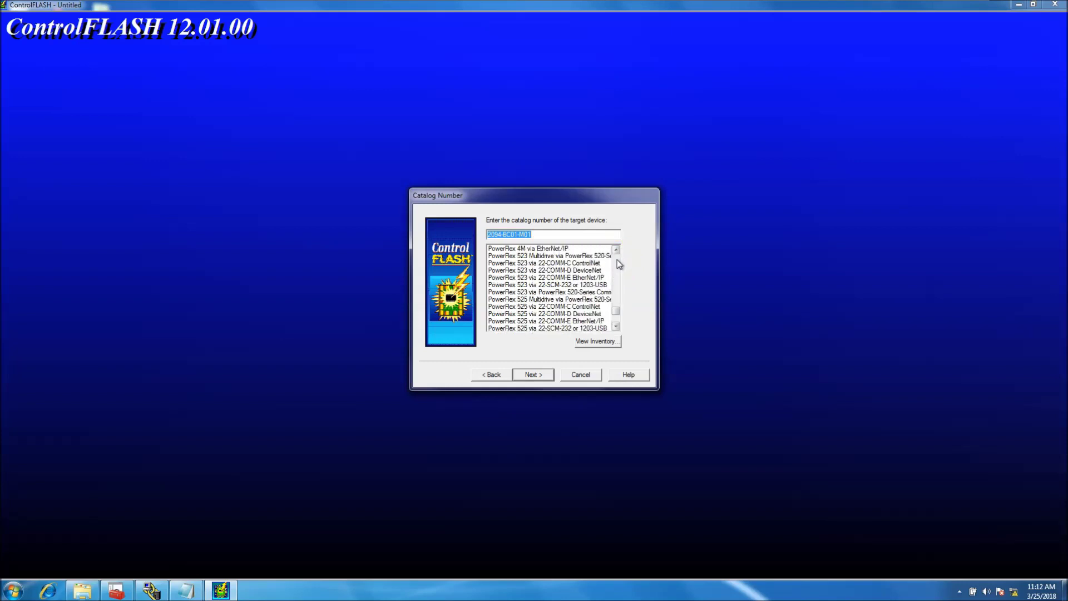
left_click(618, 260)
left_click(618, 260)
left_click(617, 261)
left_click(618, 260)
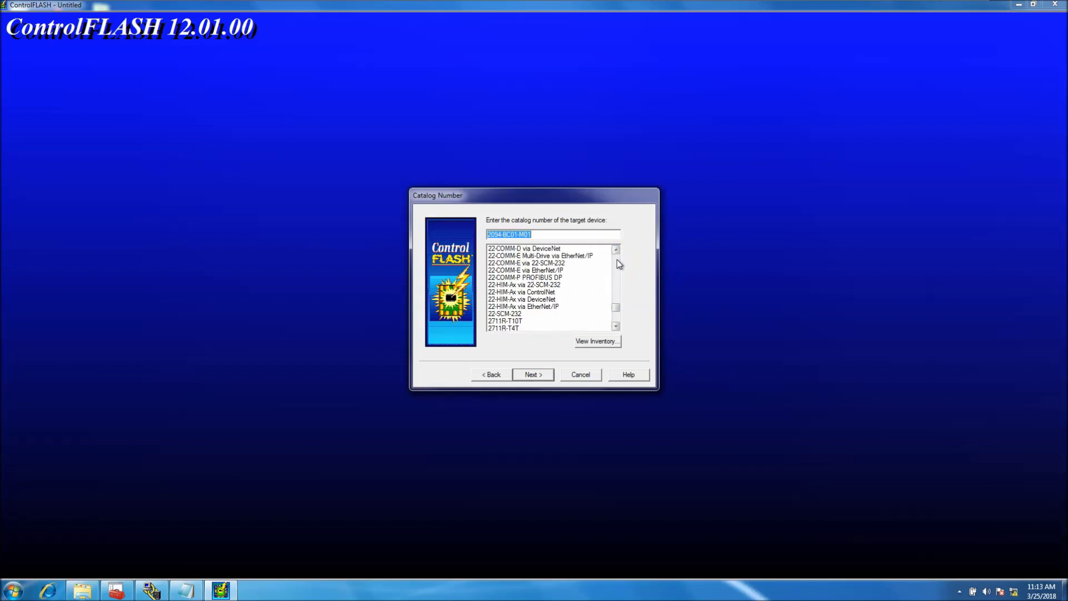
left_click(617, 261)
left_click(617, 260)
left_click(617, 260)
left_click(617, 260)
left_click(617, 260)
left_click(616, 259)
left_click(617, 259)
left_click(617, 259)
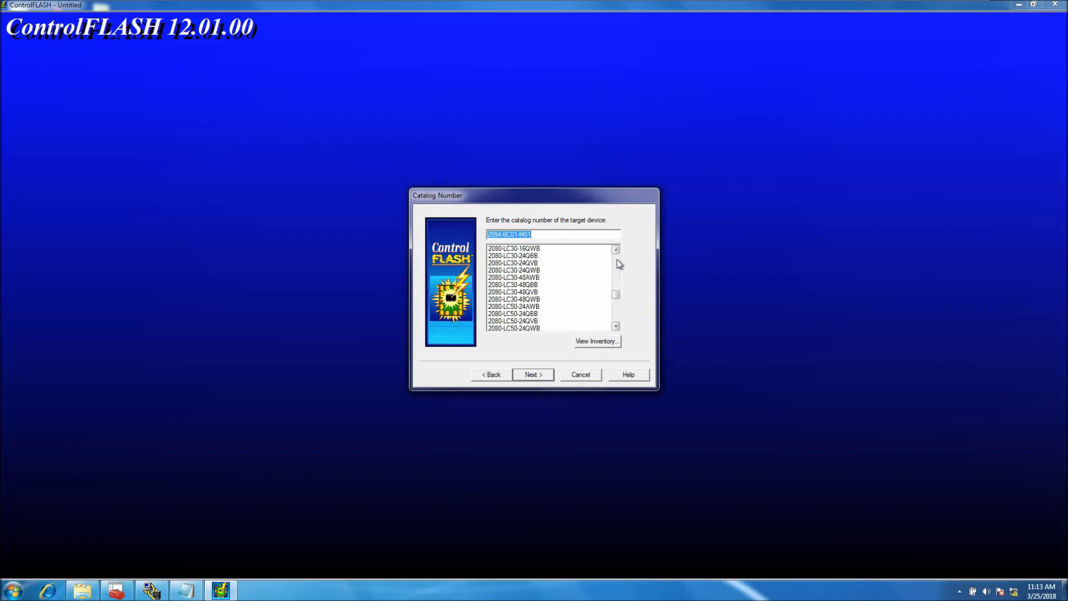
left_click(616, 259)
left_click(617, 259)
left_click(617, 259)
left_click(616, 260)
left_click(616, 259)
left_click(617, 259)
left_click(617, 259)
left_click(617, 259)
left_click(616, 259)
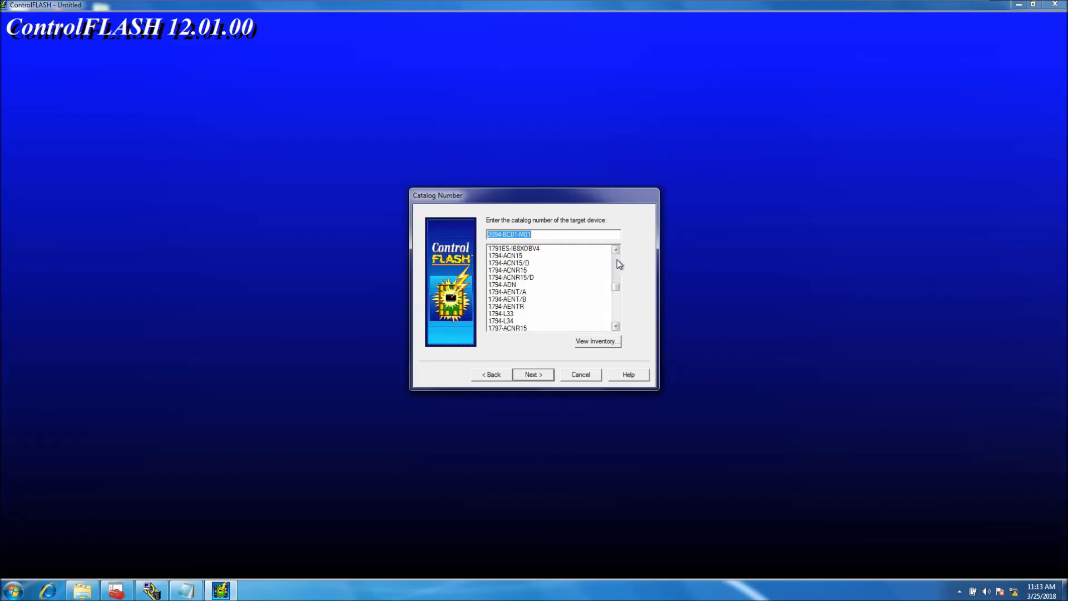
left_click(617, 259)
left_click(617, 259)
left_click(617, 259)
left_click(616, 259)
left_click(616, 259)
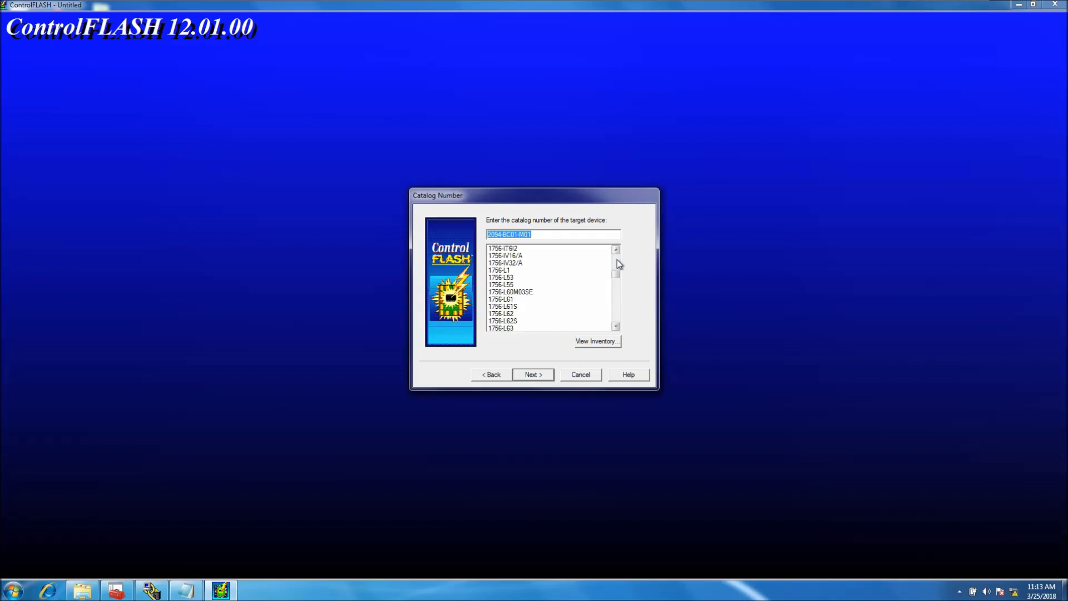
left_click(617, 259)
left_click(616, 259)
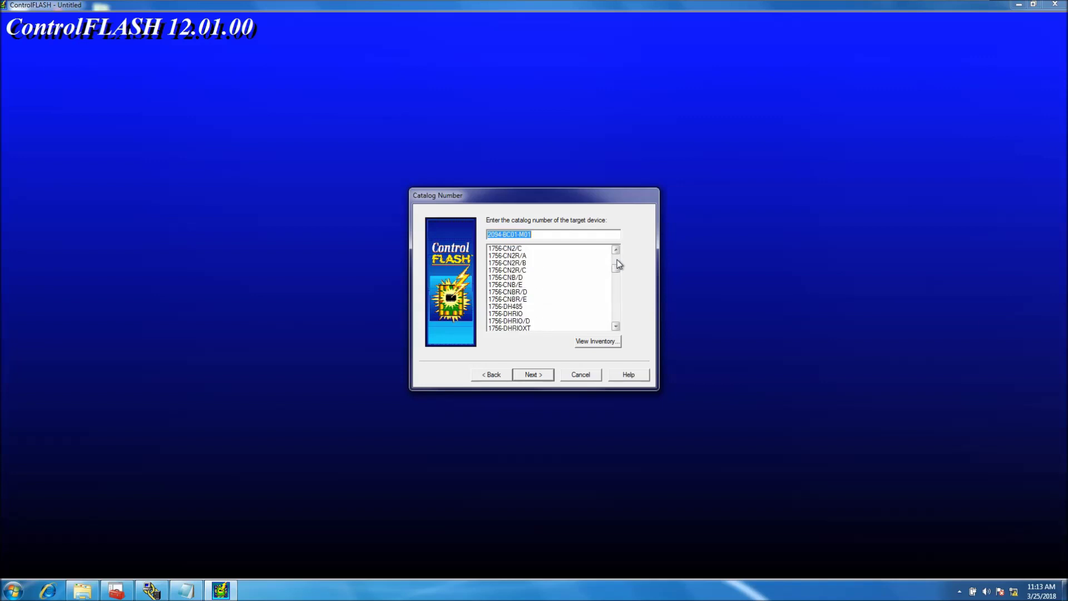
left_click(616, 260)
left_click(616, 259)
left_click(616, 260)
left_click(616, 259)
left_click(616, 260)
left_click(617, 260)
left_click(616, 259)
left_click(616, 258)
left_click(616, 255)
left_click(616, 252)
left_click(617, 251)
left_click(616, 252)
left_click(616, 252)
scroll(616, 262, "up", 2)
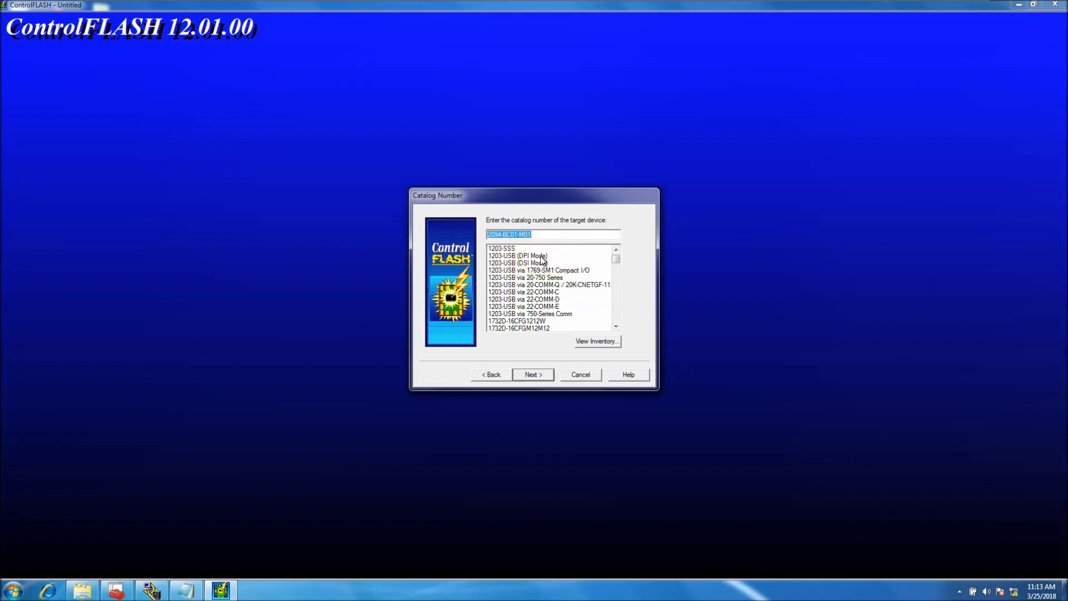
left_click(542, 256)
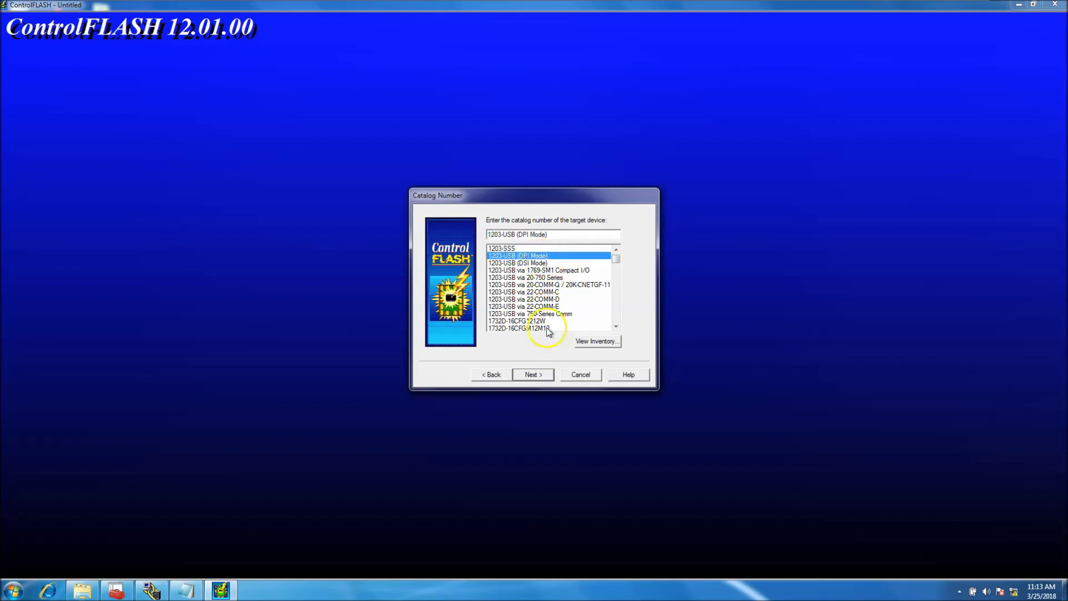
left_click(544, 375)
- Browse the AB_DF1-1 Data Highway Plus network and check the status of the 01, AB DPI node
left_click(439, 222)
left_click(441, 243)
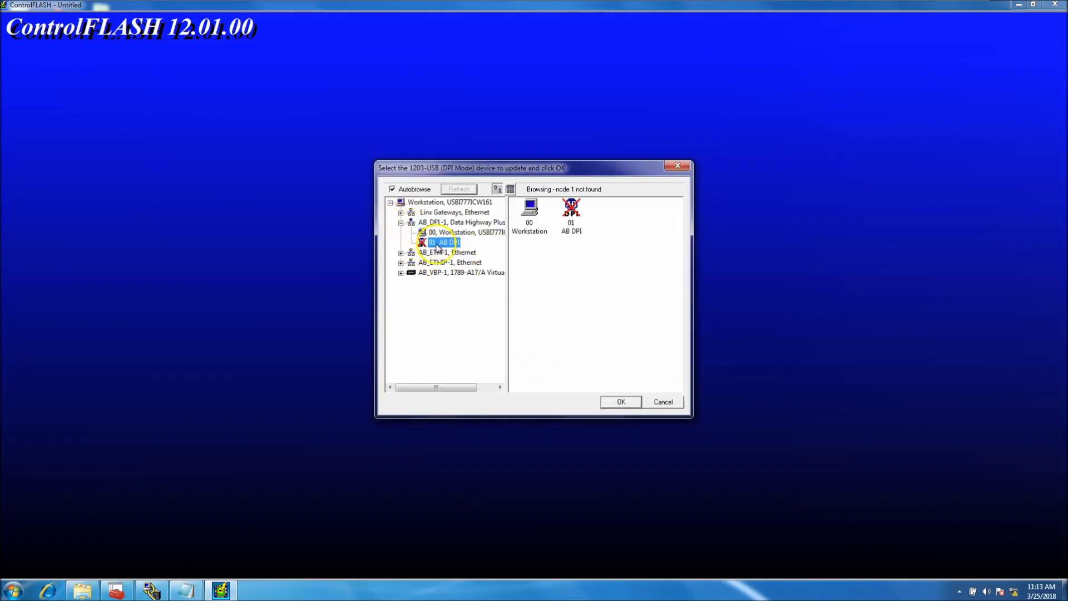
left_click(400, 223)
left_click(401, 222)
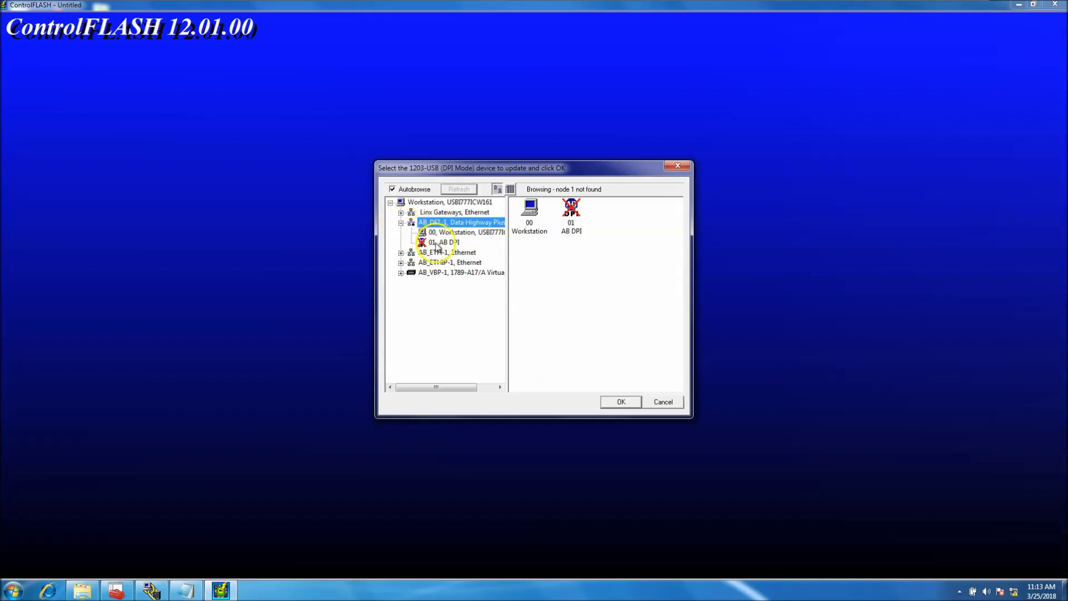
- Switch to RSLinx Classic and shut it down even though other applications are using it
left_click(156, 589)
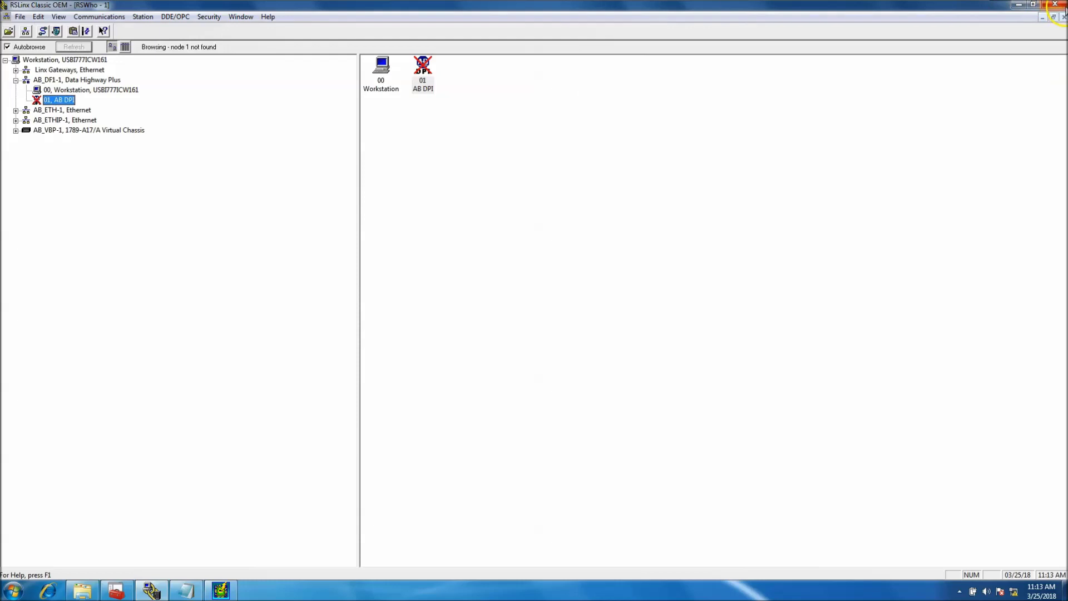
left_click(1061, 8)
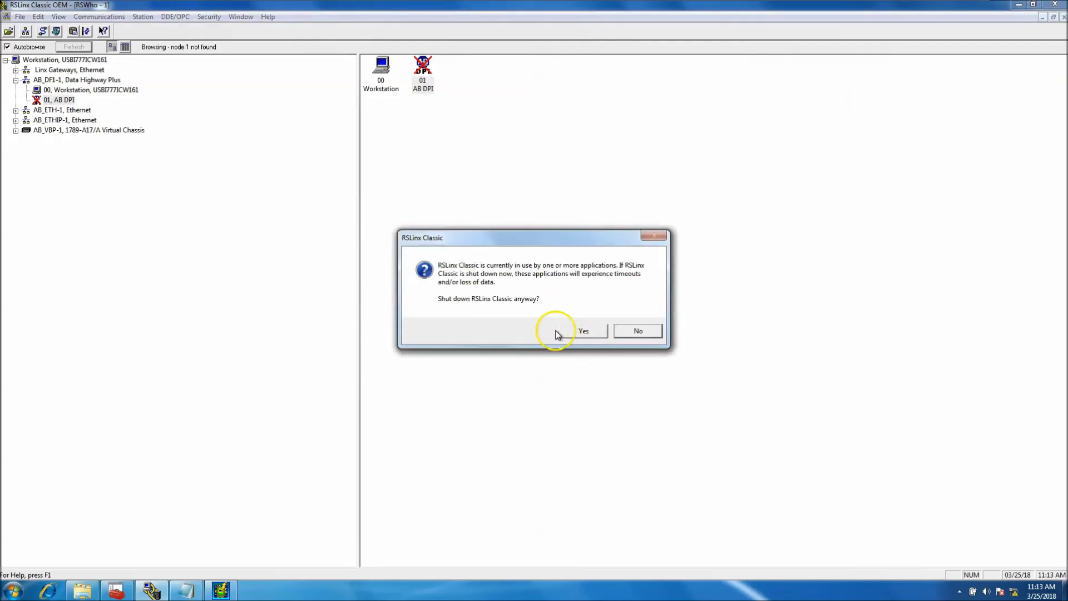
left_click(581, 332)
- Cancel the device selection and end the ControlFLASH session
left_click(656, 403)
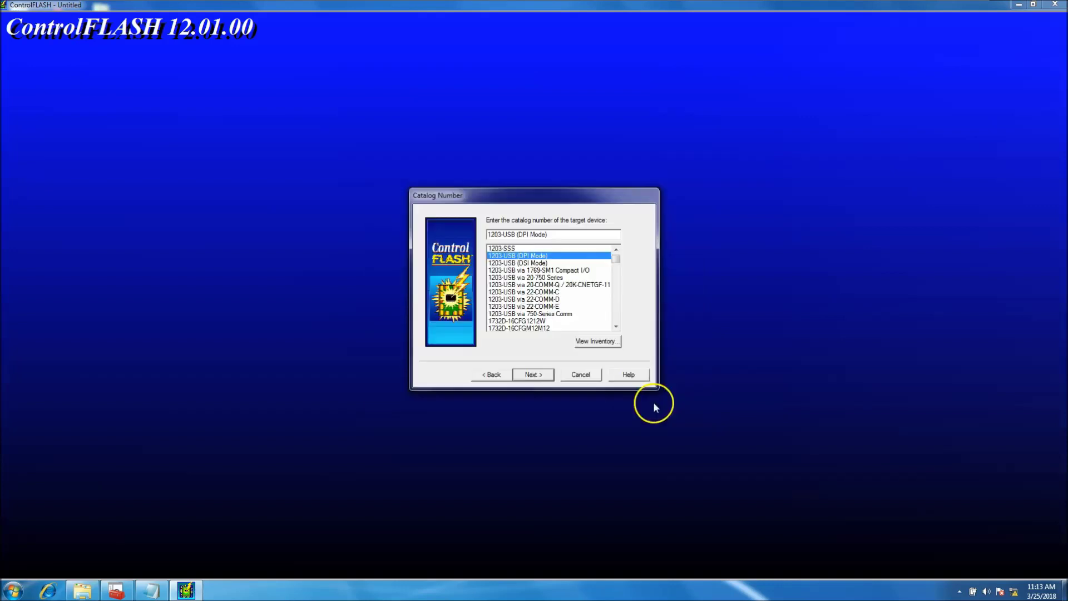
left_click(580, 374)
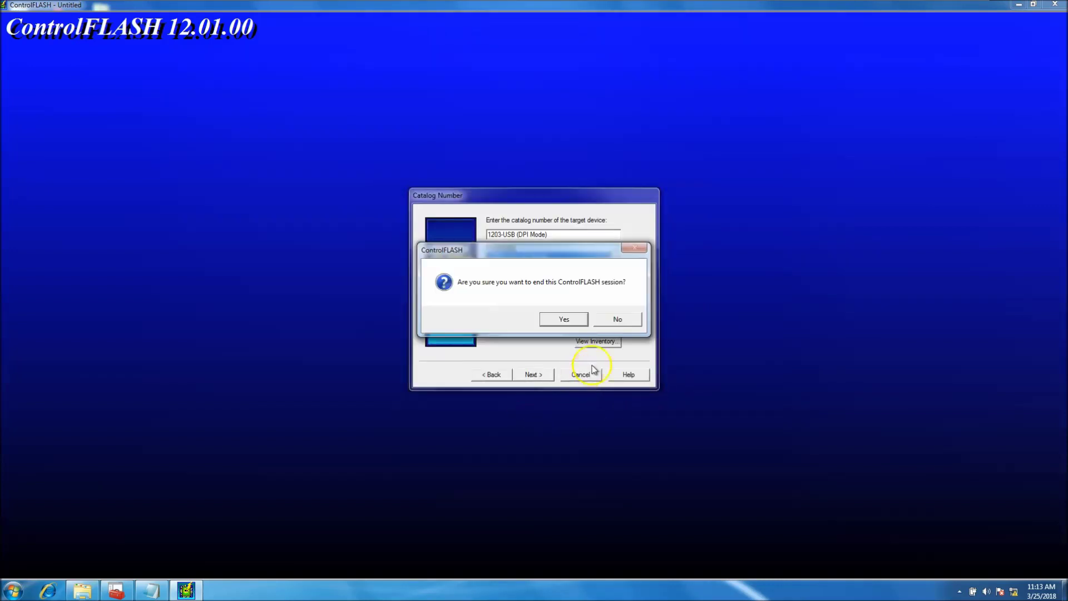
left_click(566, 314)
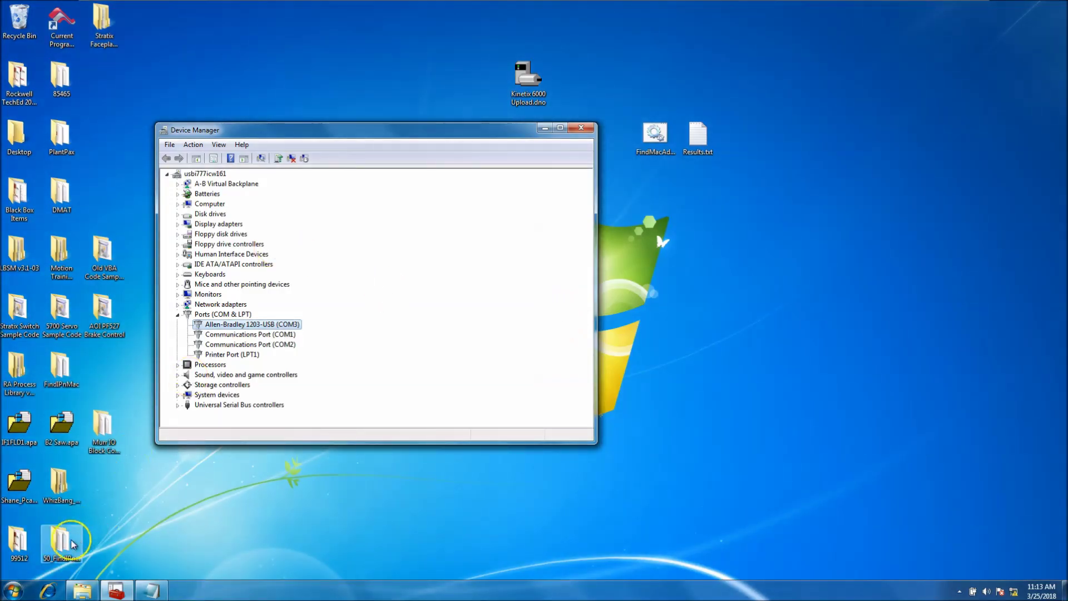
- Relaunch RSLinx Classic, browse the AB_DF1-1 Data Highway Plus network for the AB DPI node, and minimize the window
left_click(13, 589)
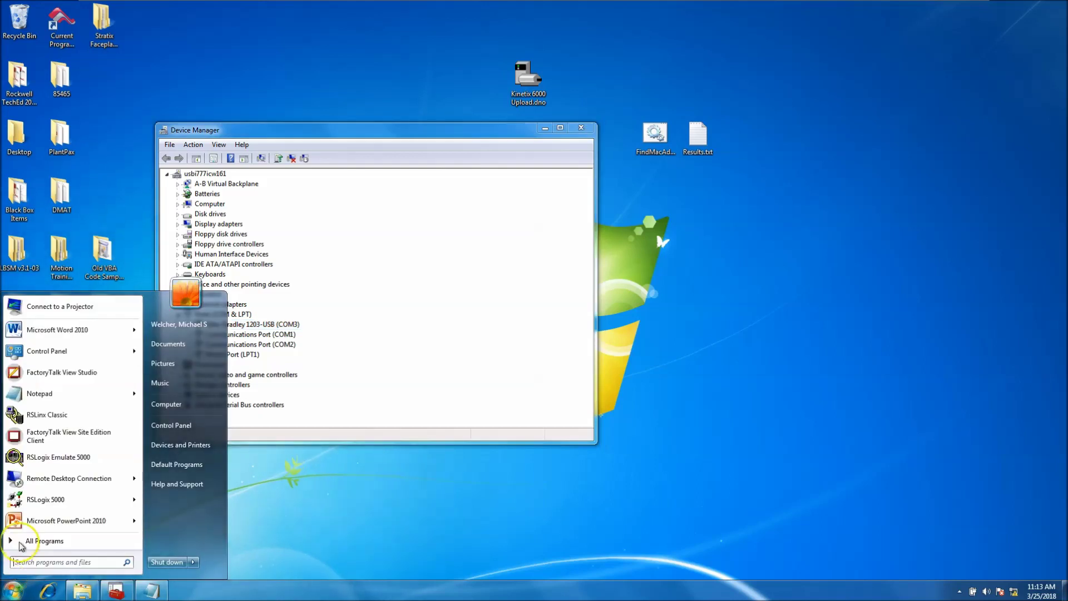
left_click(47, 414)
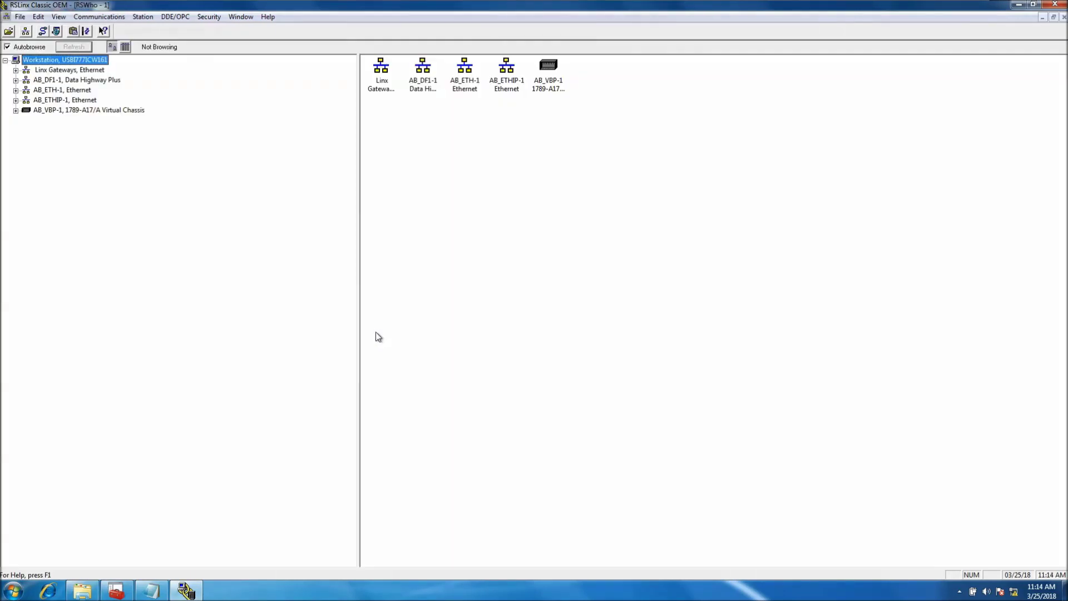
left_click(229, 242)
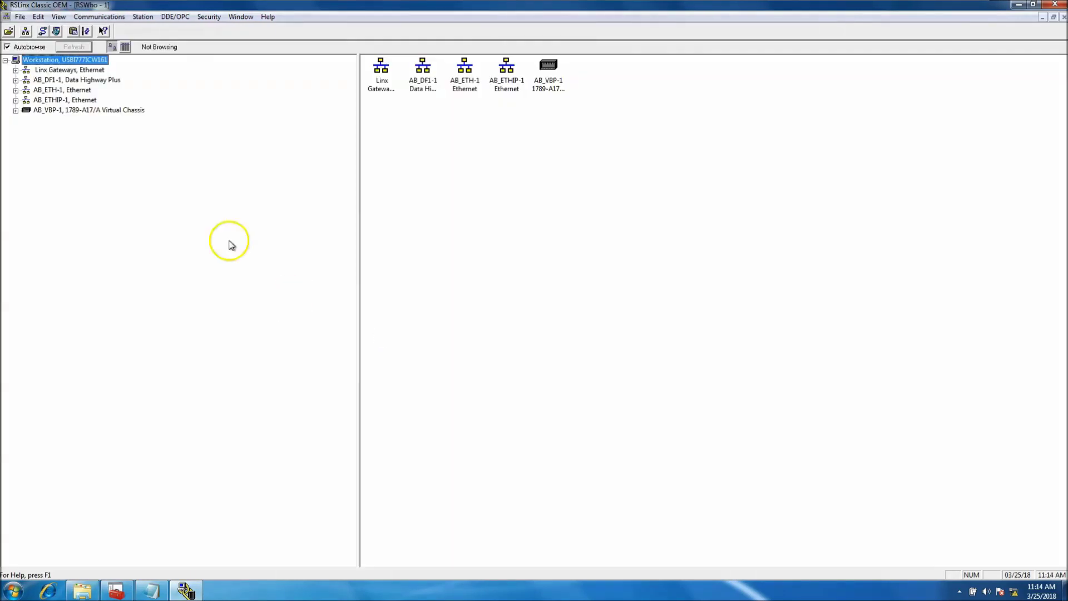
left_click(16, 80)
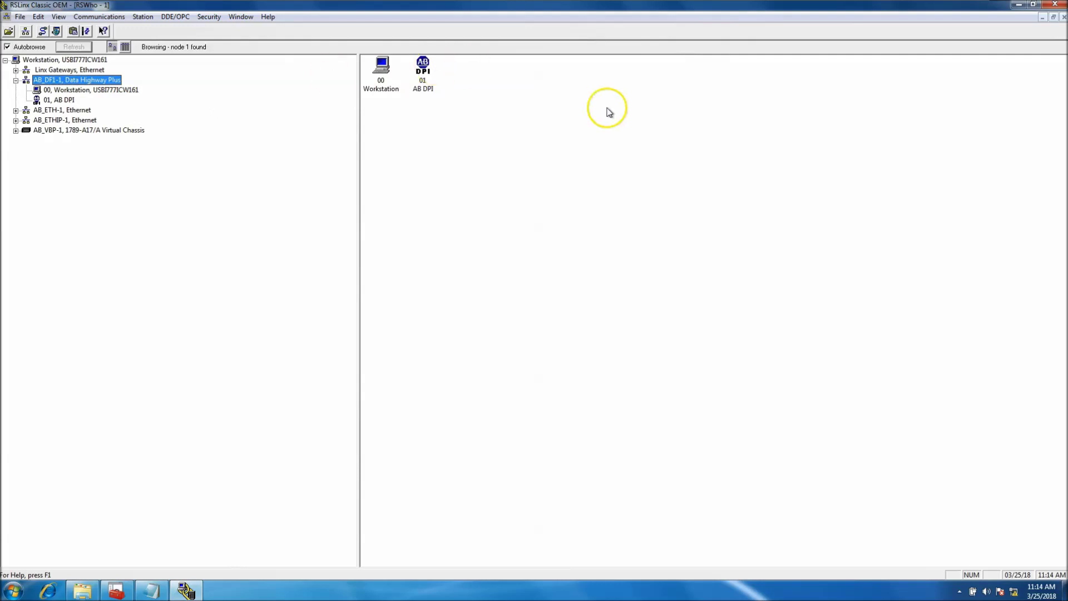
left_click(1017, 8)
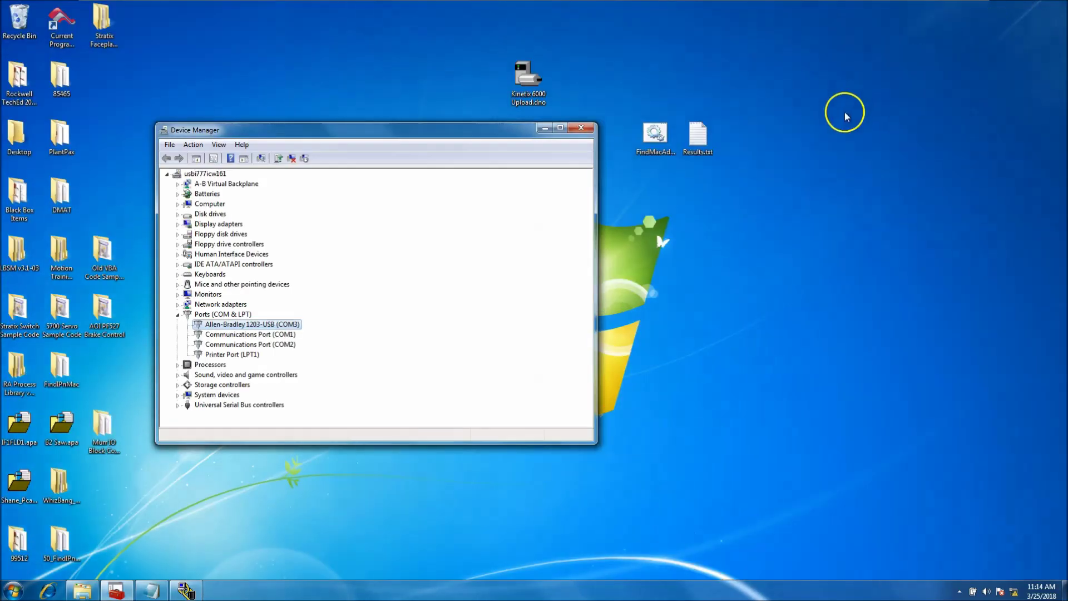
- Launch ControlFLASH and choose 1203-USB (DPI Mode) as the catalog number of the target device
left_click(13, 590)
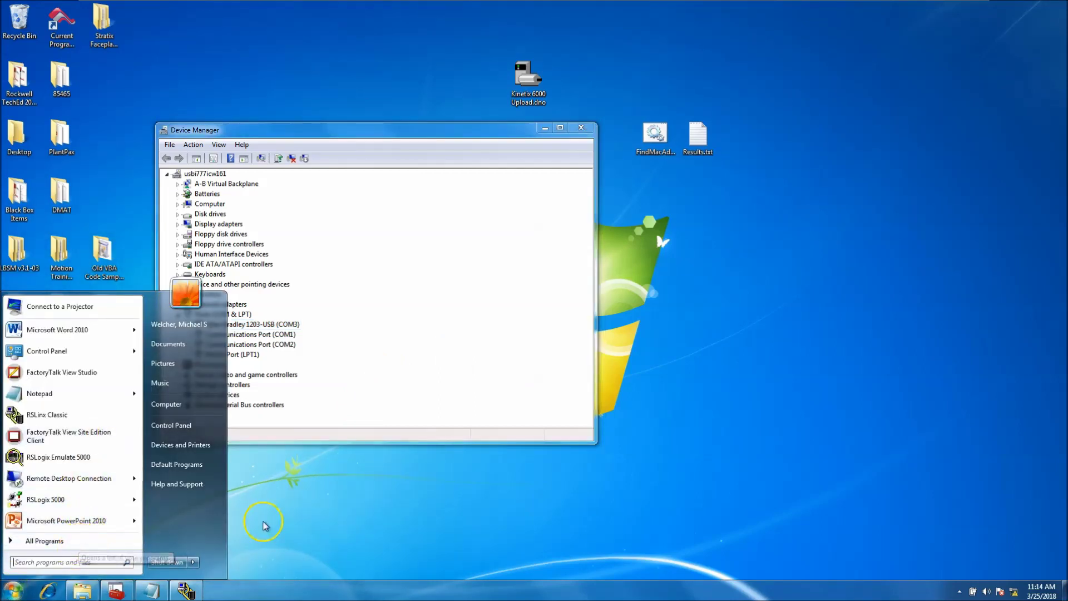
left_click(316, 489)
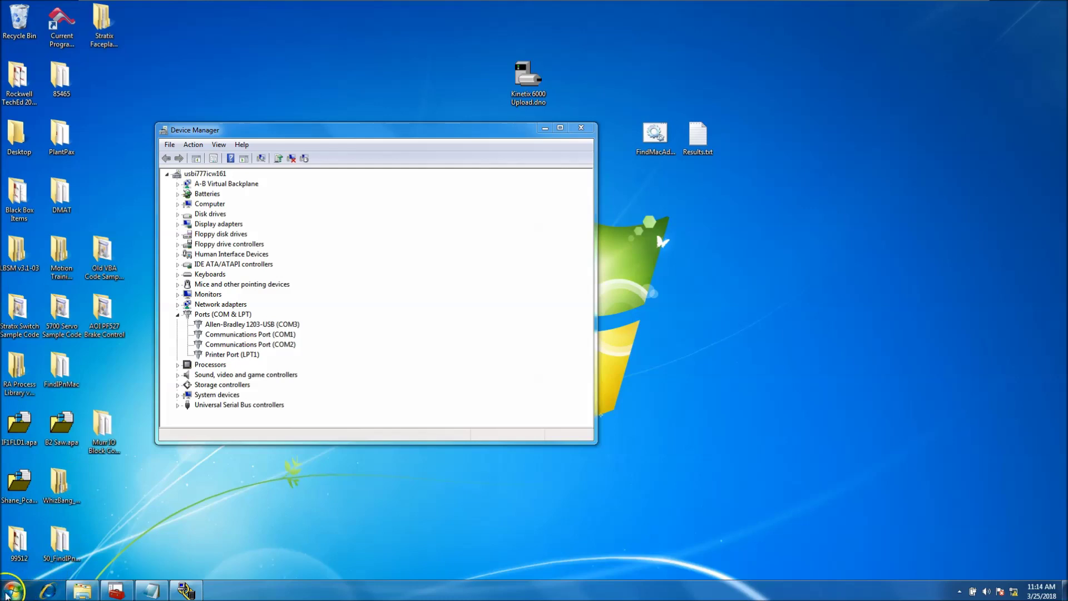
left_click(13, 589)
left_click(47, 538)
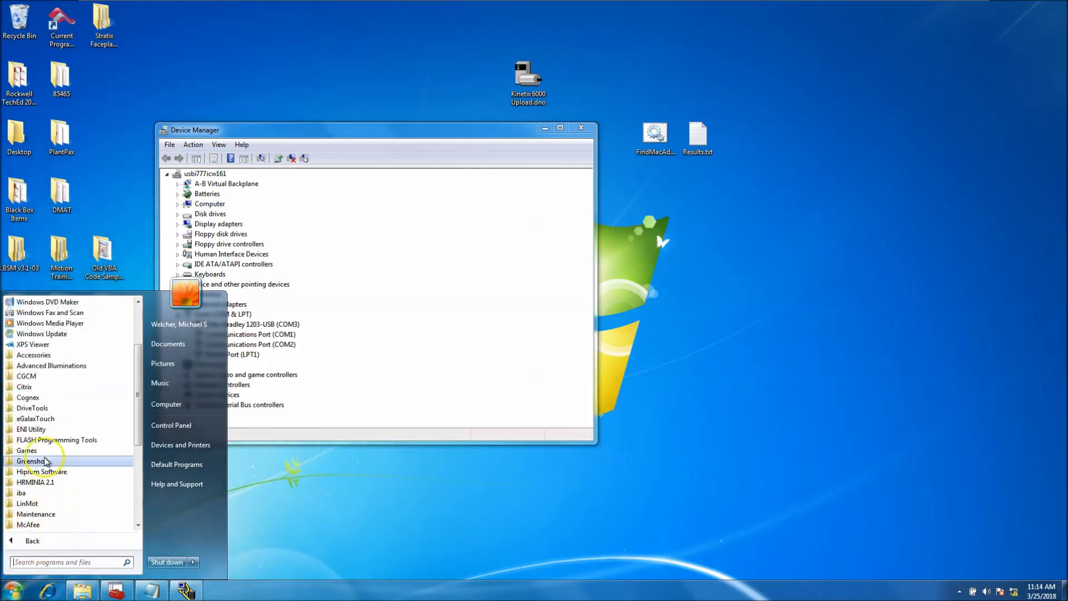
left_click(51, 440)
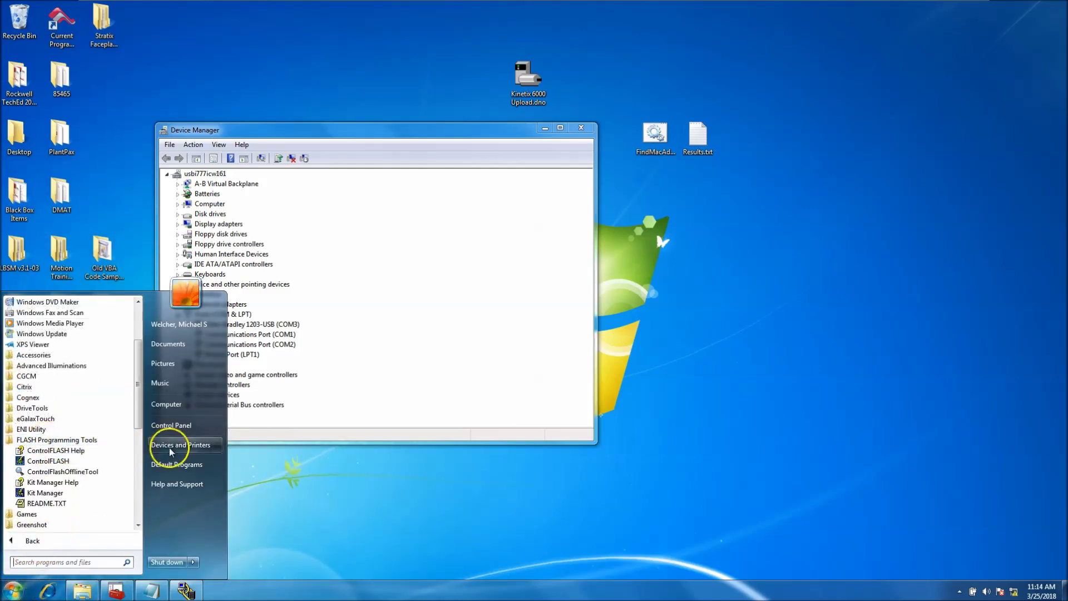
left_click(105, 461)
left_click(500, 311)
left_click(535, 374)
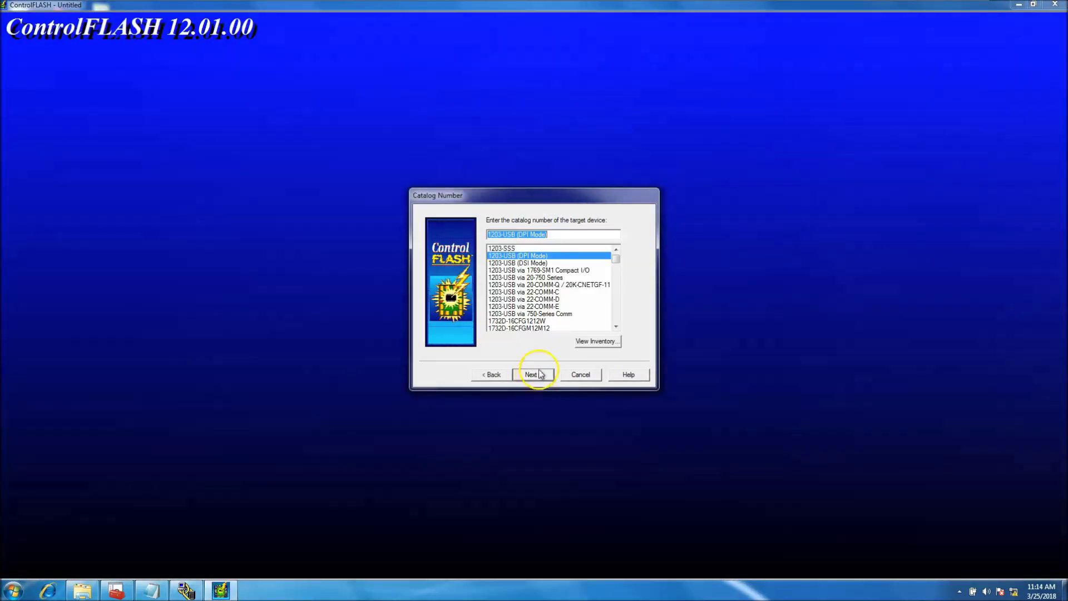
left_click(538, 376)
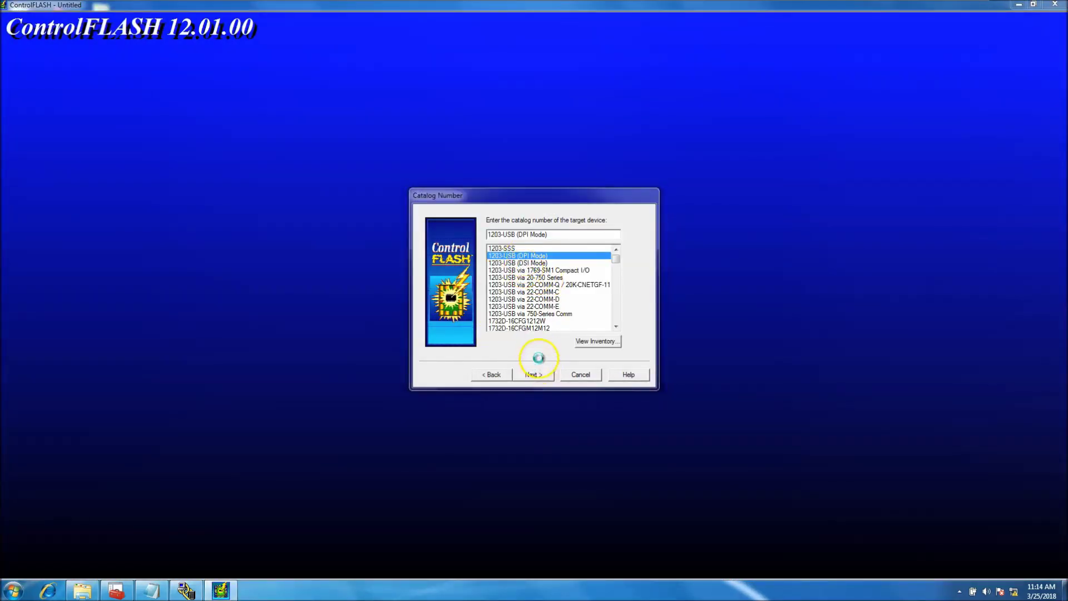
- Select the AB DPI node on the AB_DF1-1 Data Highway Plus network as the device to update
left_click(401, 222)
left_click(443, 242)
left_click(622, 402)
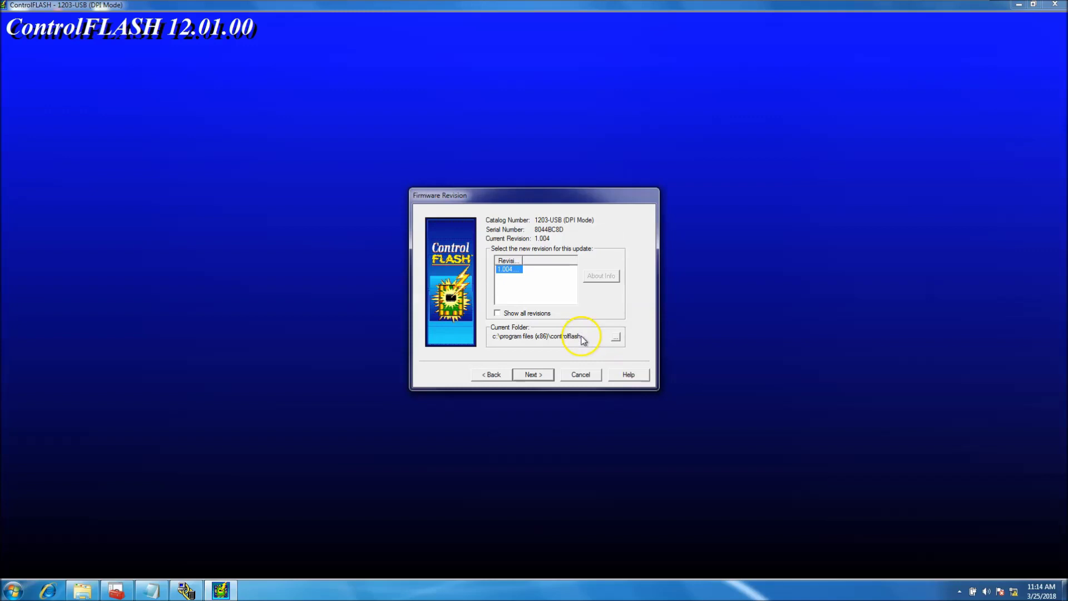
- Show all firmware revisions, select revision 1.004, and start the confirmed update of the 1203-USB
left_click(497, 313)
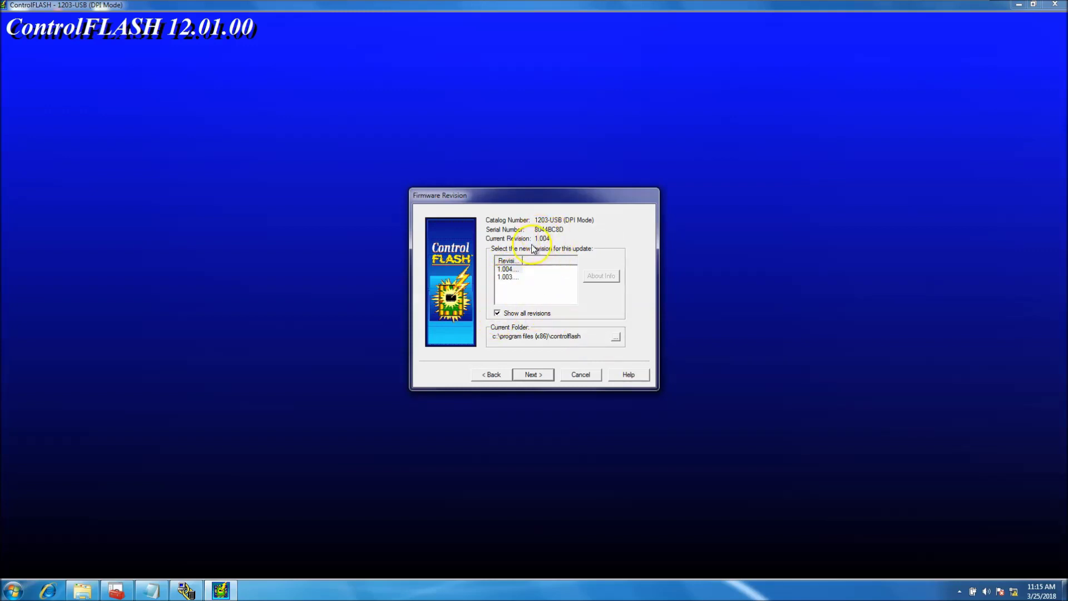
left_click(507, 269)
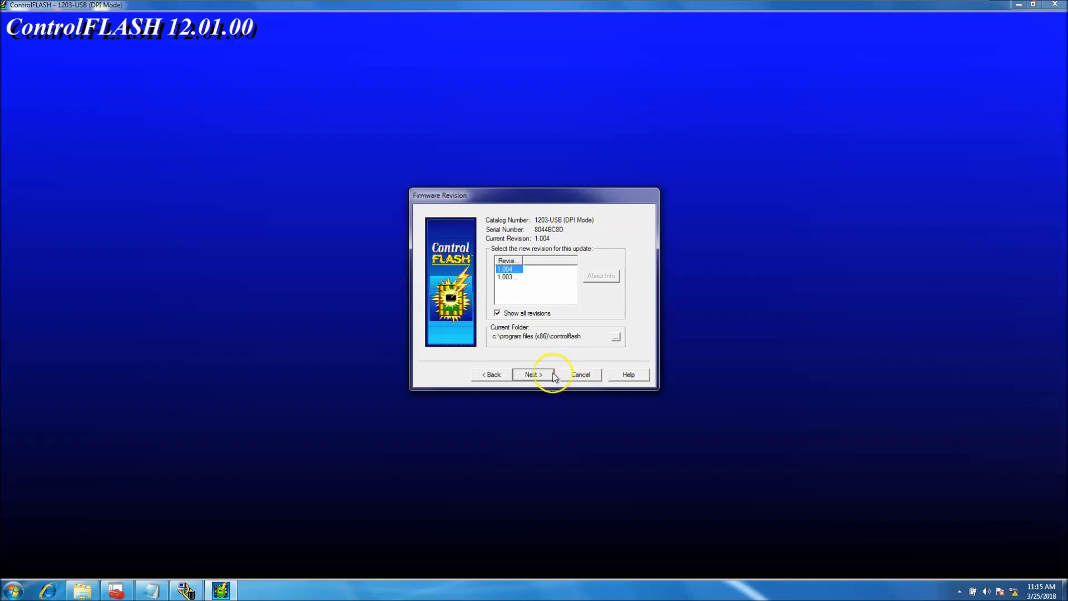
left_click(538, 375)
left_click(537, 375)
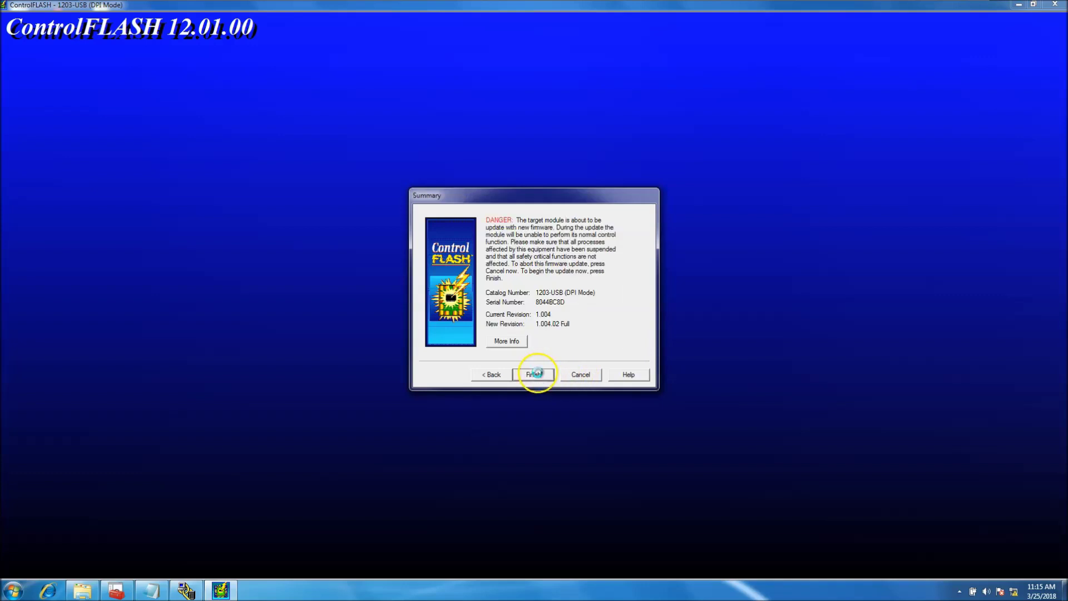
left_click(532, 321)
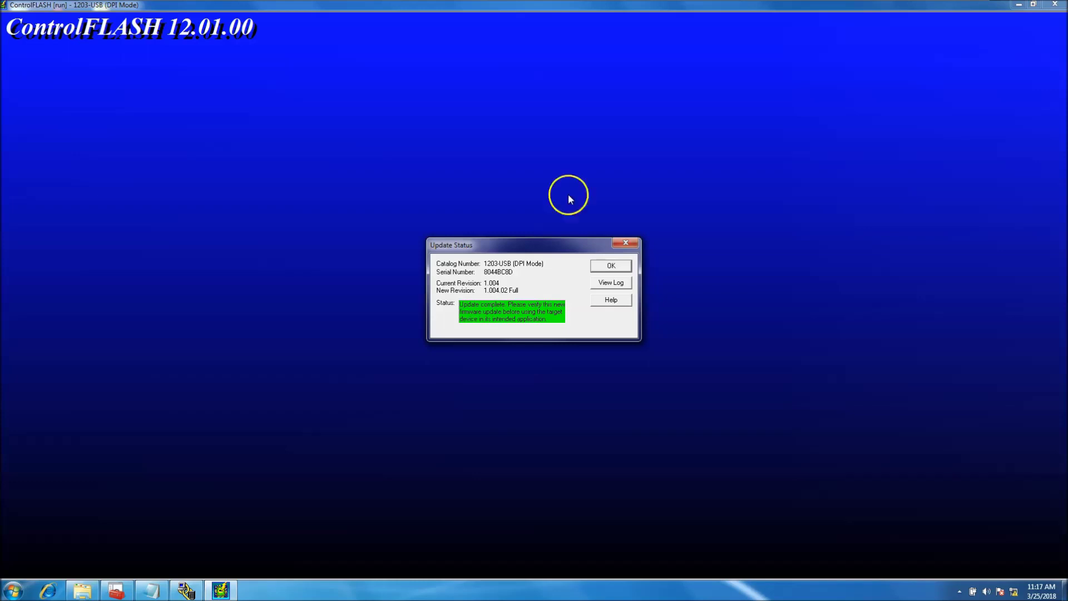
- Close the update status report and end the ControlFLASH session
left_click(612, 267)
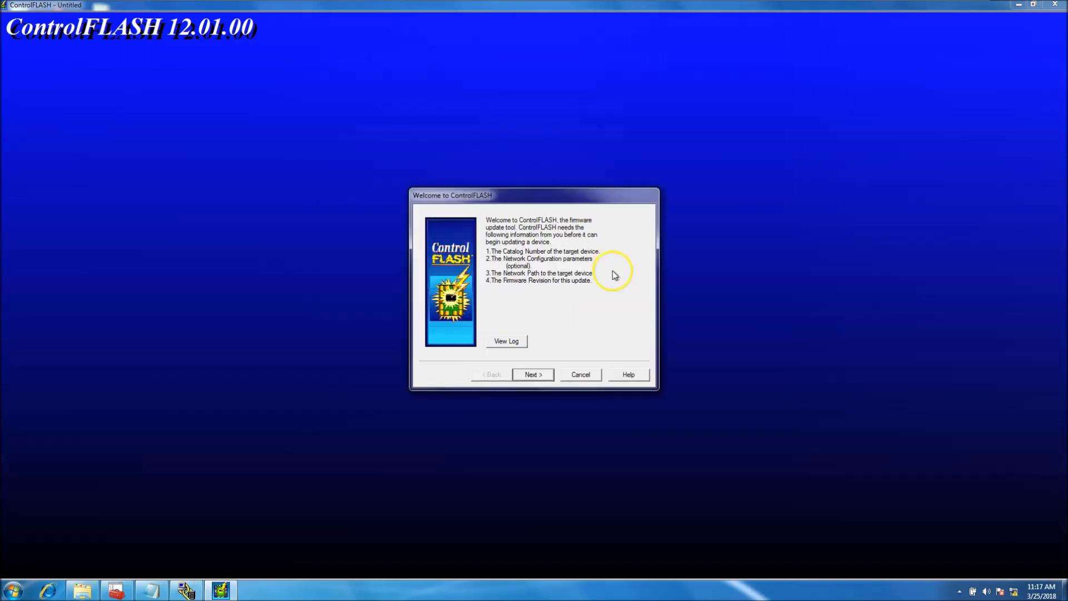
left_click(581, 374)
left_click(564, 319)
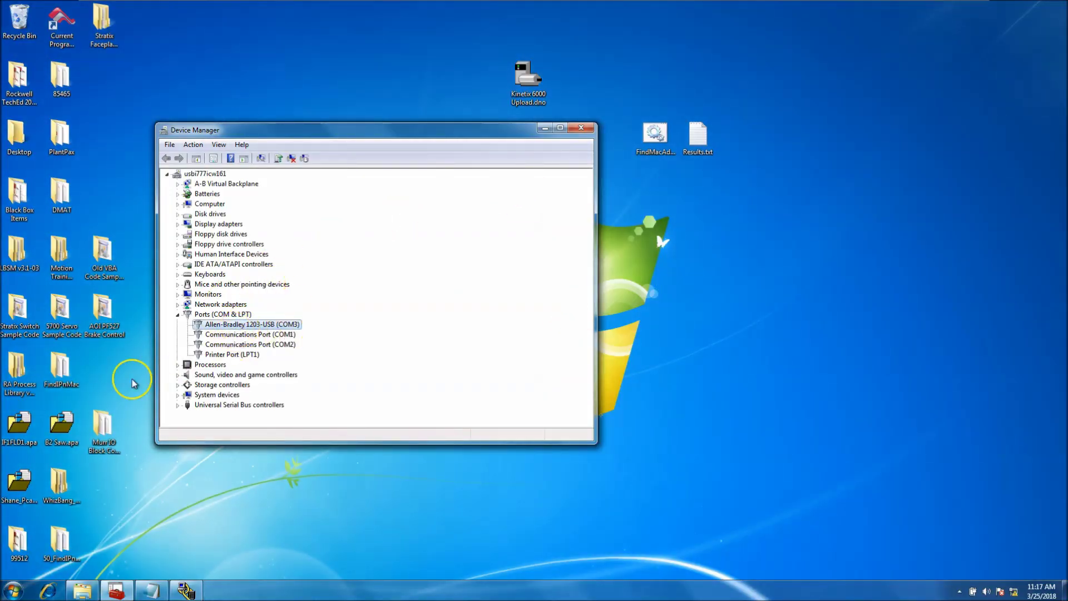
- Launch DriveExecutive from the DriveTools program group
left_click(14, 590)
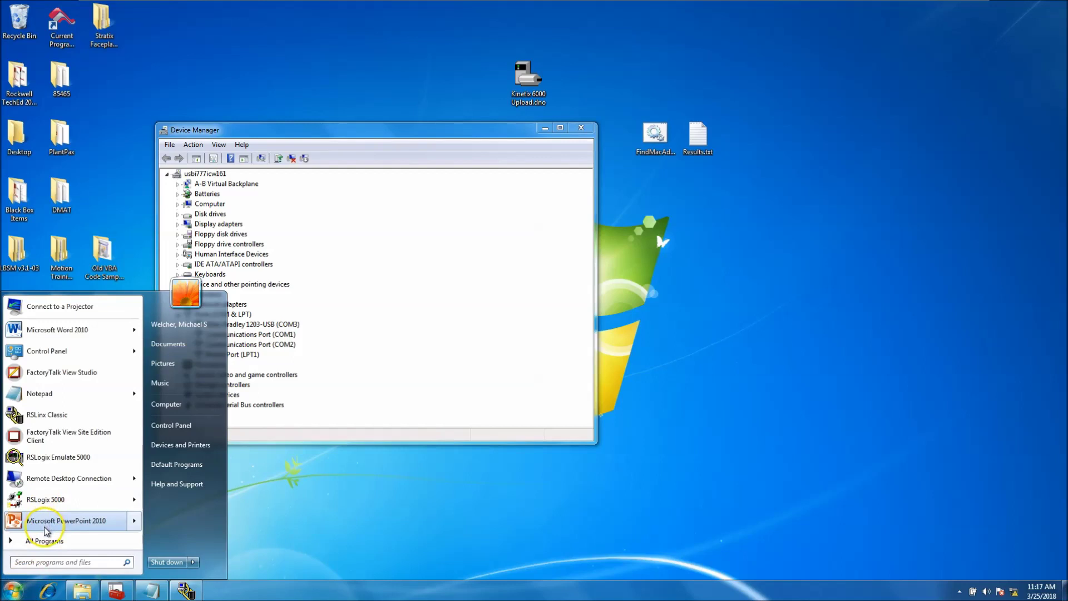
left_click(42, 540)
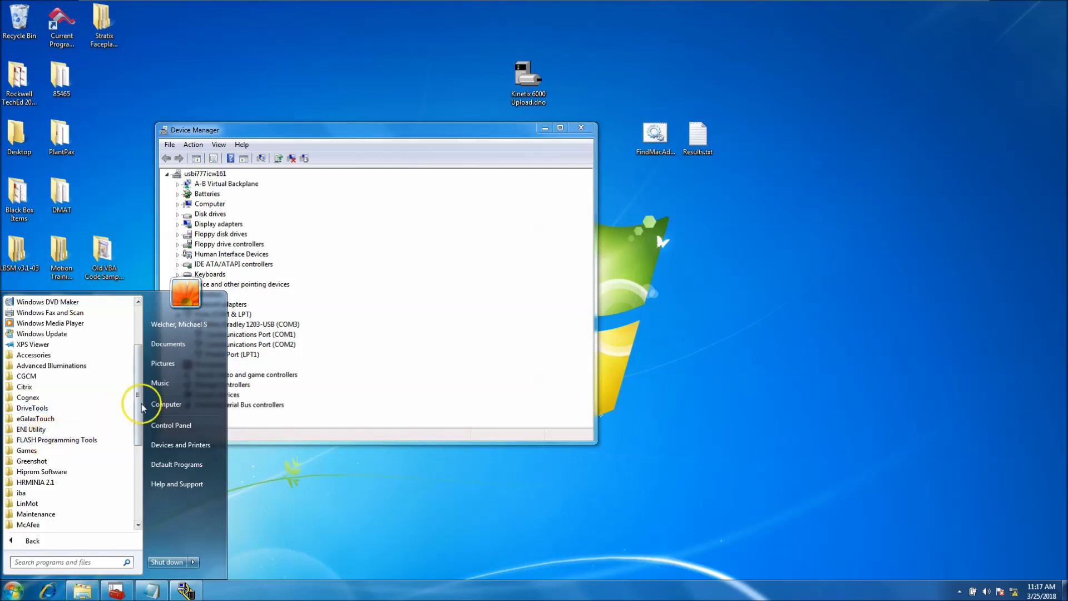
scroll(138, 450, "down", 2)
scroll(138, 450, "down", 1)
scroll(139, 435, "up", 3)
left_click(32, 376)
left_click(39, 390)
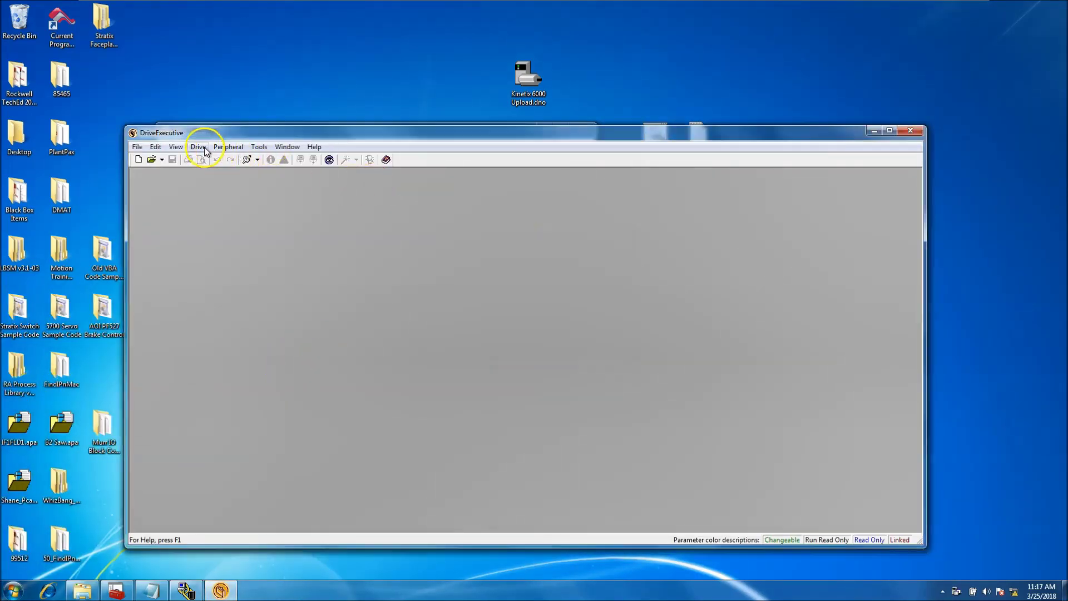
- Connect to the drive at node 01, AB DPI on the AB_DF1-1 Data Highway Plus network
left_click(205, 147)
left_click(245, 160)
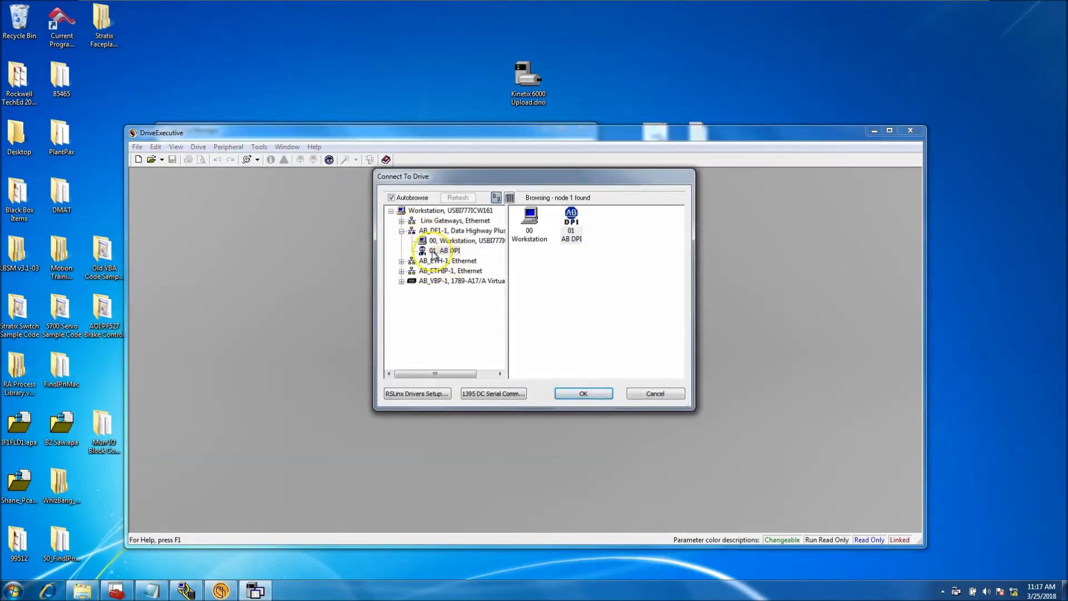
left_click(437, 250)
left_click(573, 393)
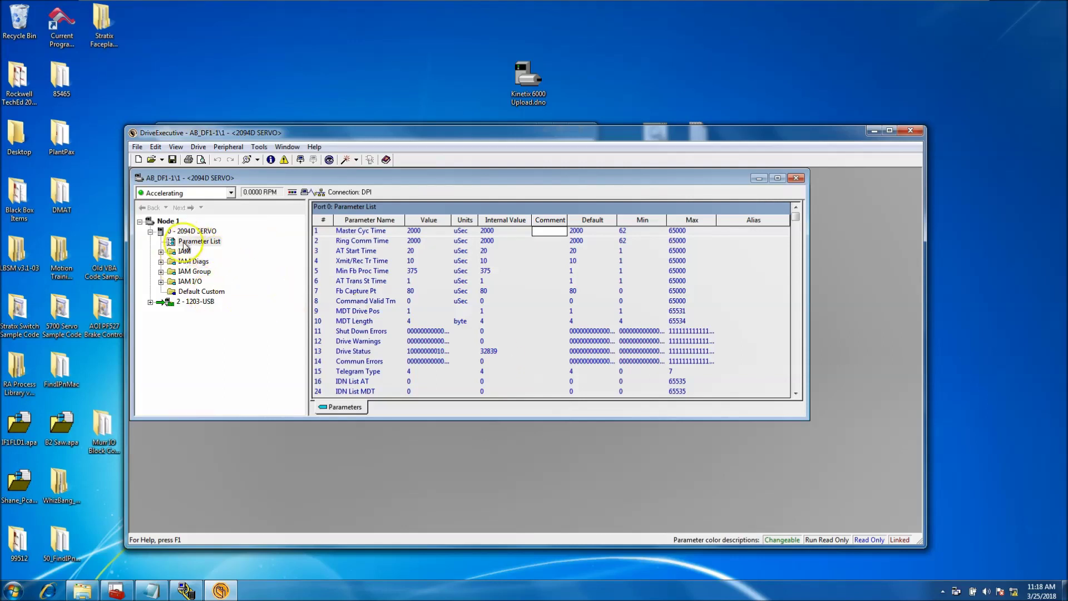
- Review the 2094D SERVO parameter list and the device parameters of the 1203-USB on port 2
right_click(199, 303)
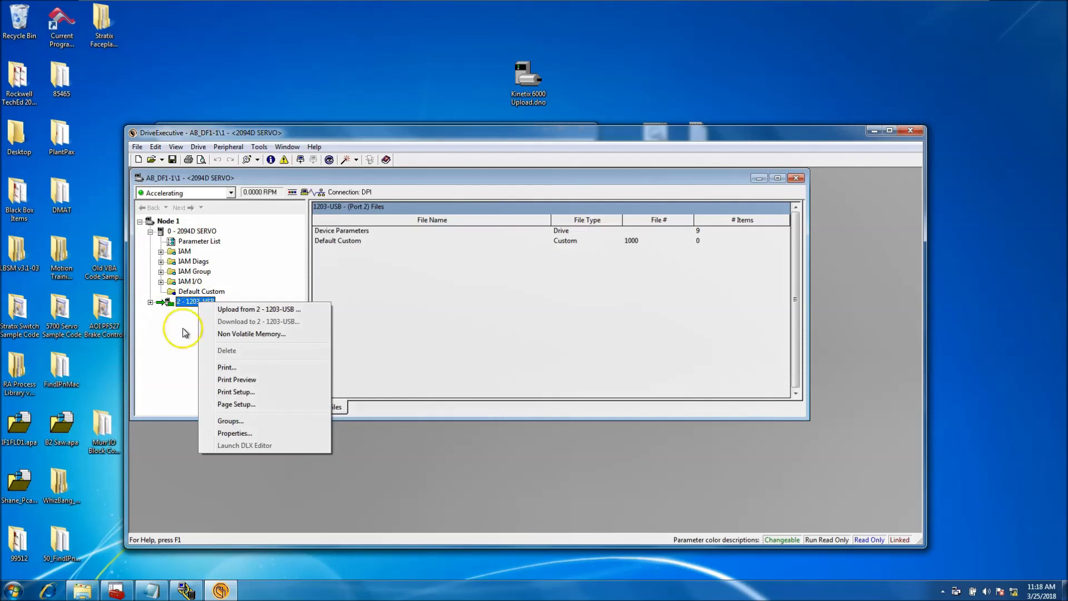
left_click(247, 246)
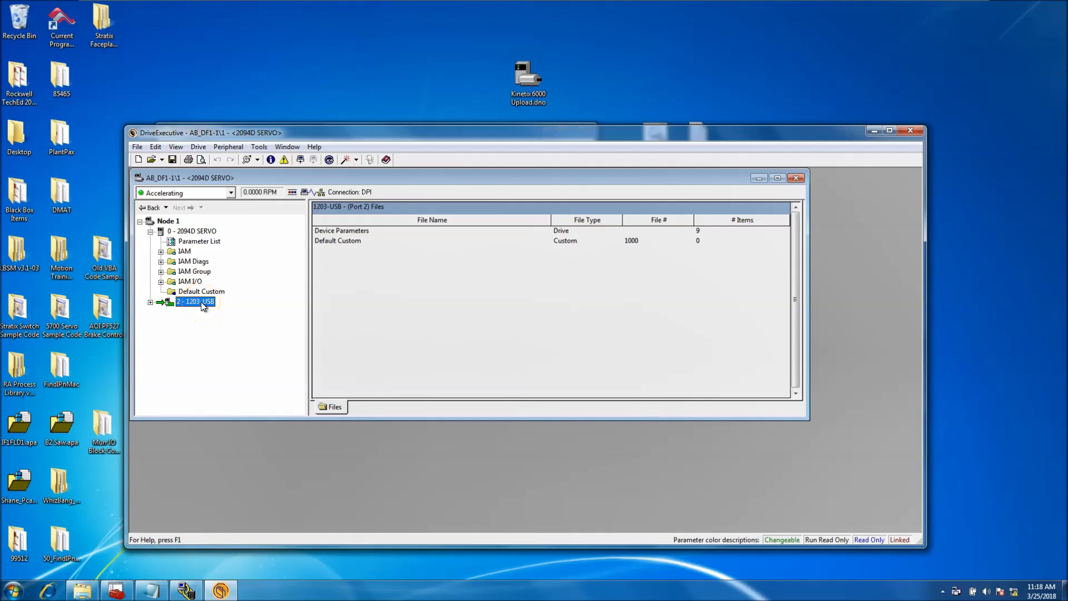
left_click(192, 241)
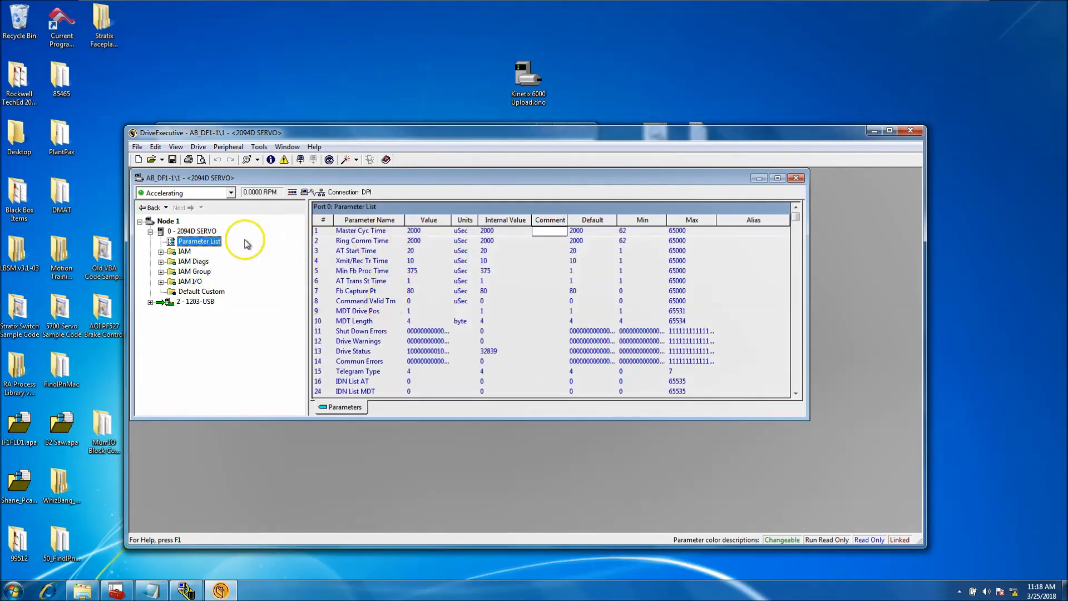
left_click(198, 301)
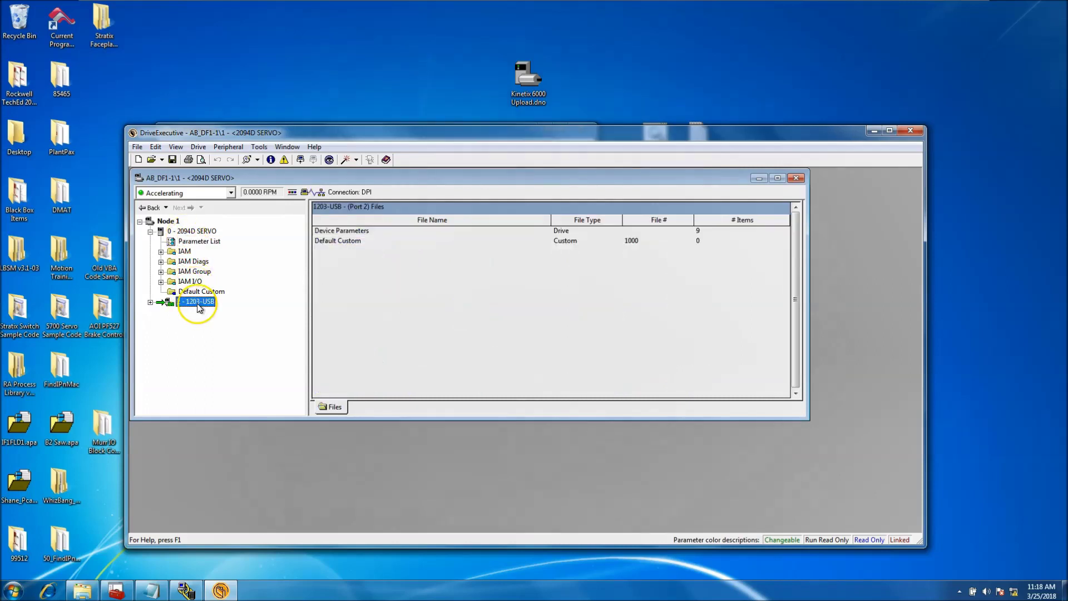
left_click(150, 302)
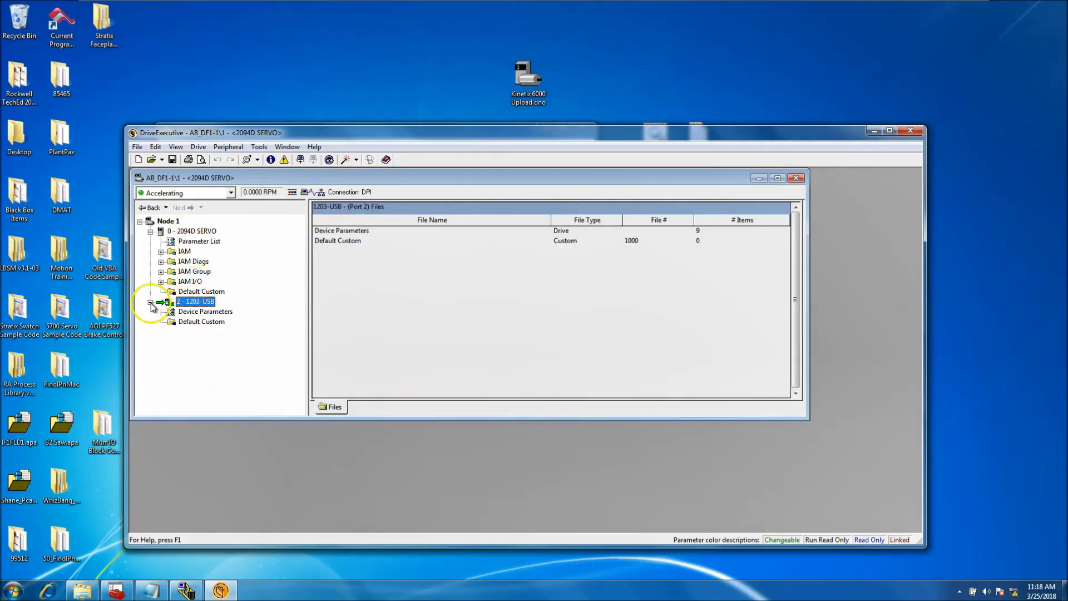
left_click(200, 312)
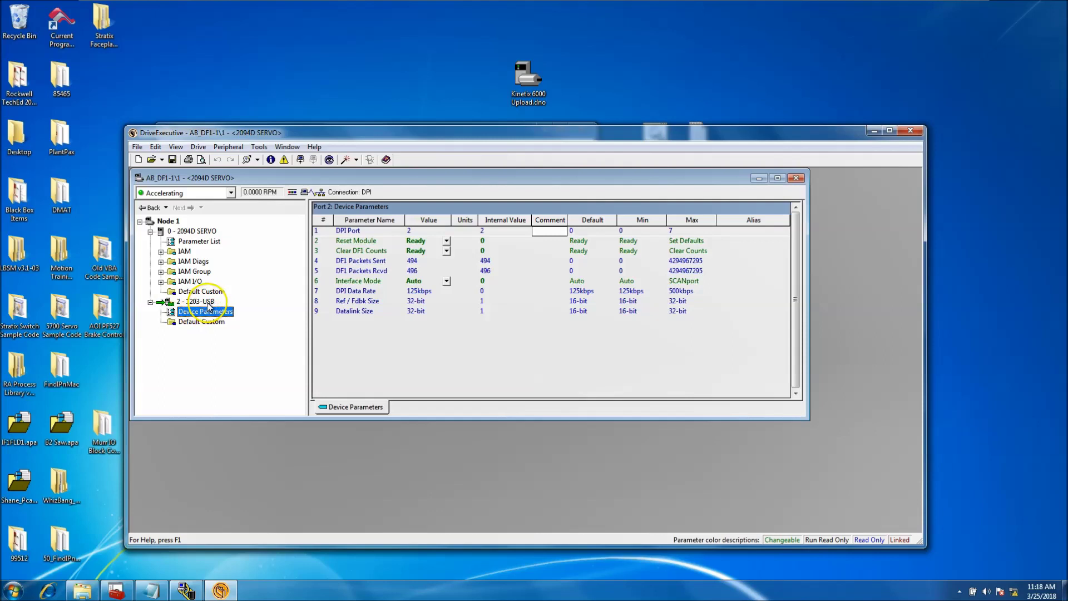
- Examine the 1203-USB properties and component details, including the firmware revisions of the DPI, SCANport, DSI and Boot programs
right_click(195, 303)
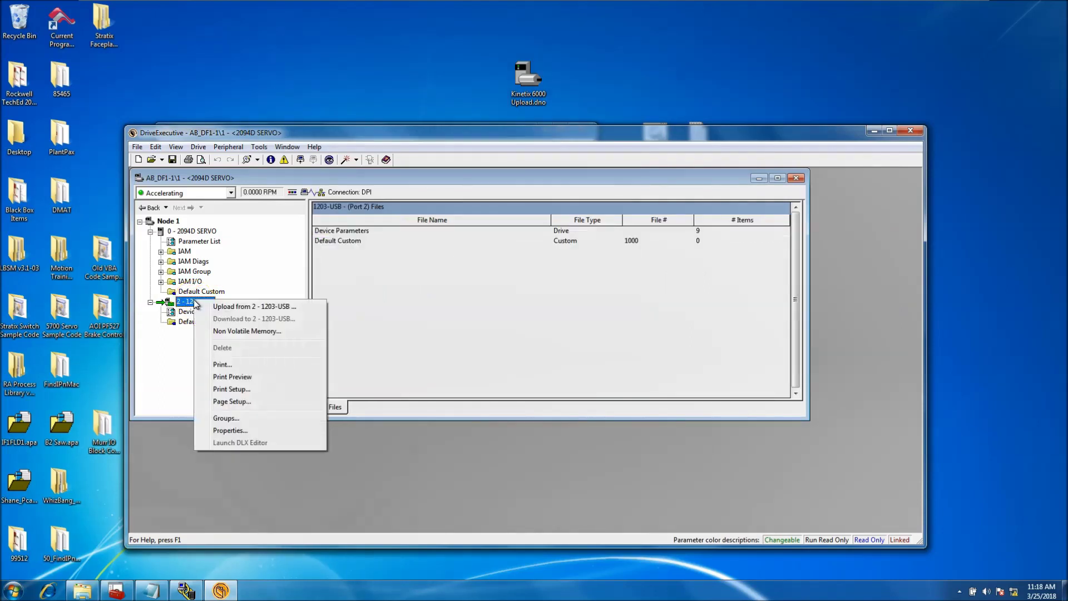
left_click(241, 431)
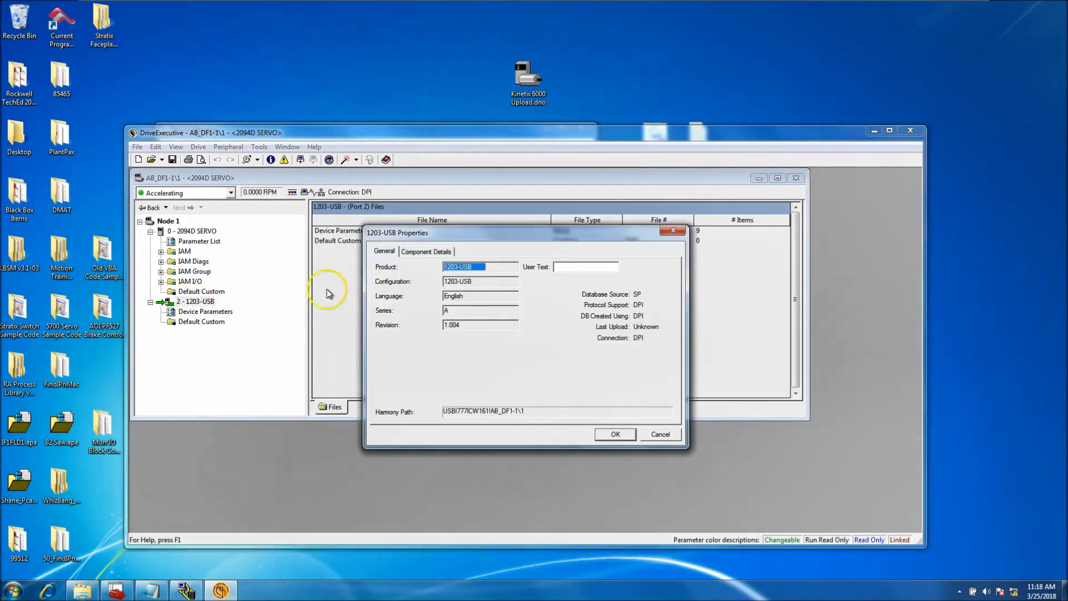
left_click(438, 253)
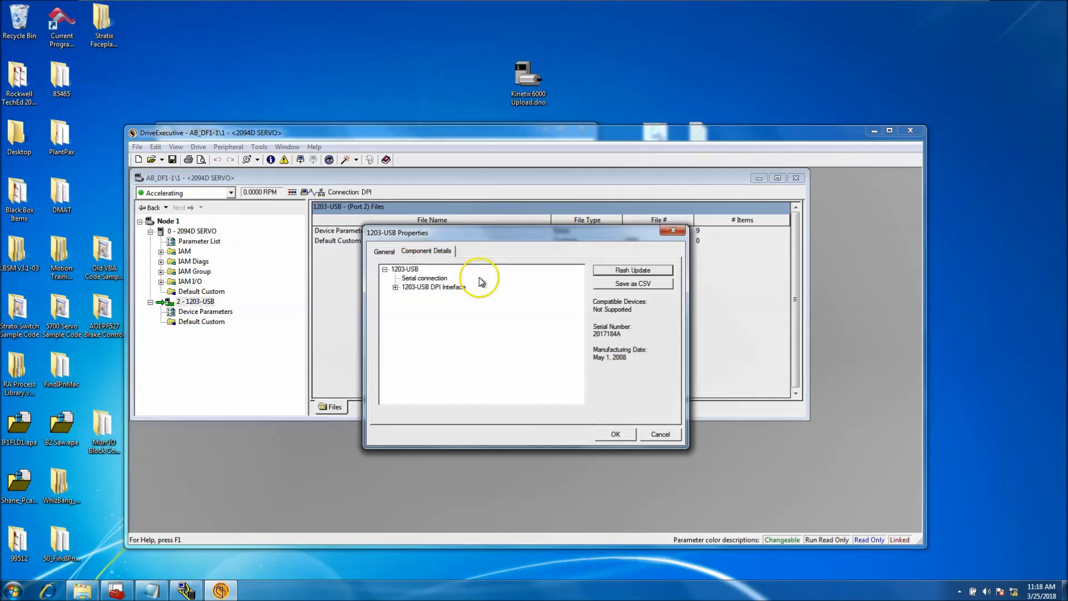
left_click(395, 287)
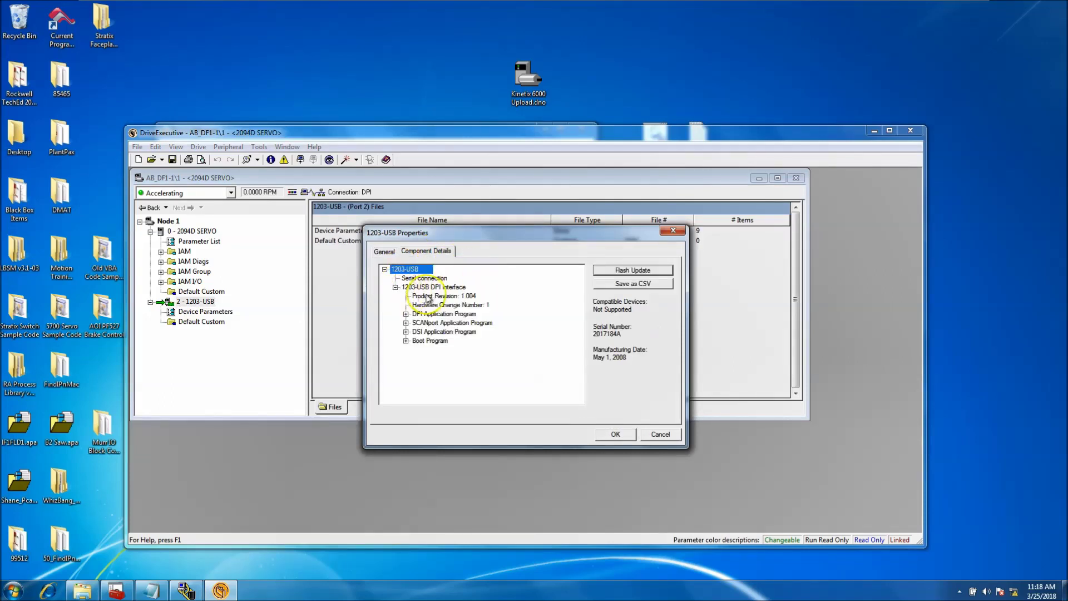
left_click(406, 315)
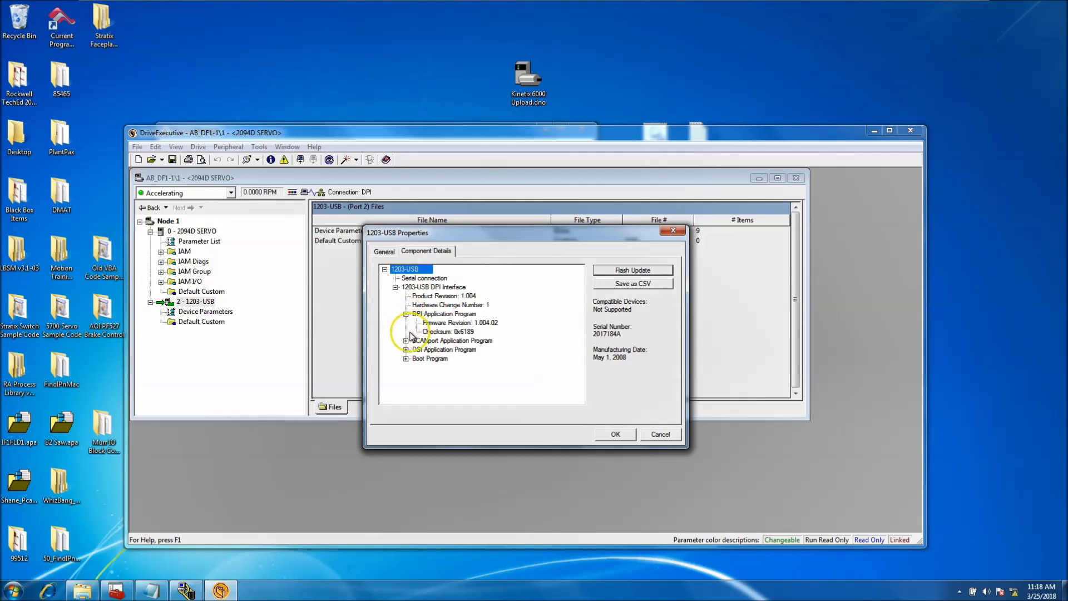
left_click(406, 341)
left_click(406, 368)
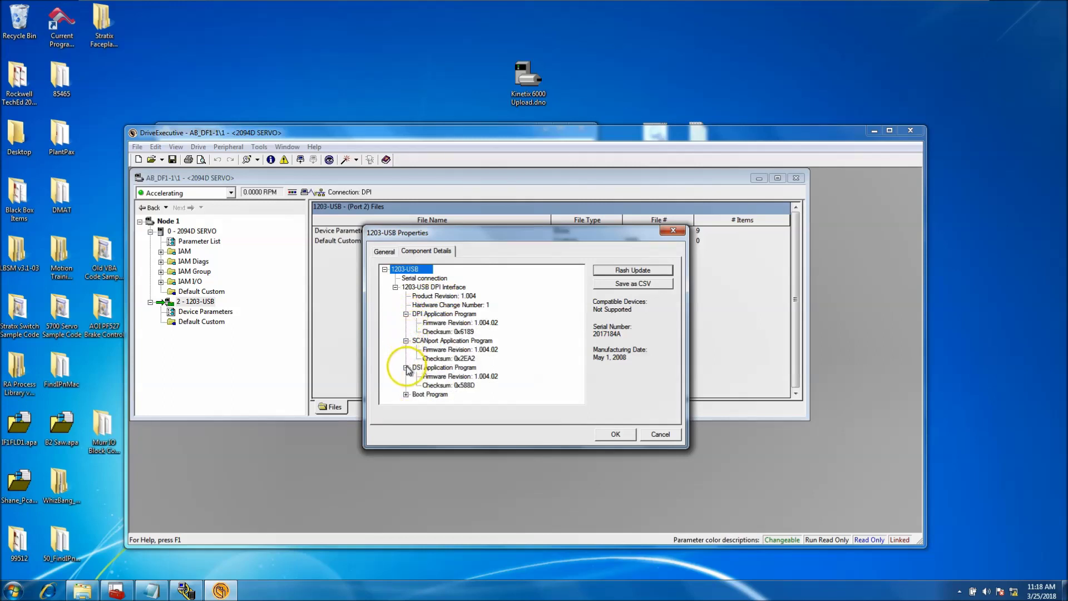
left_click(406, 393)
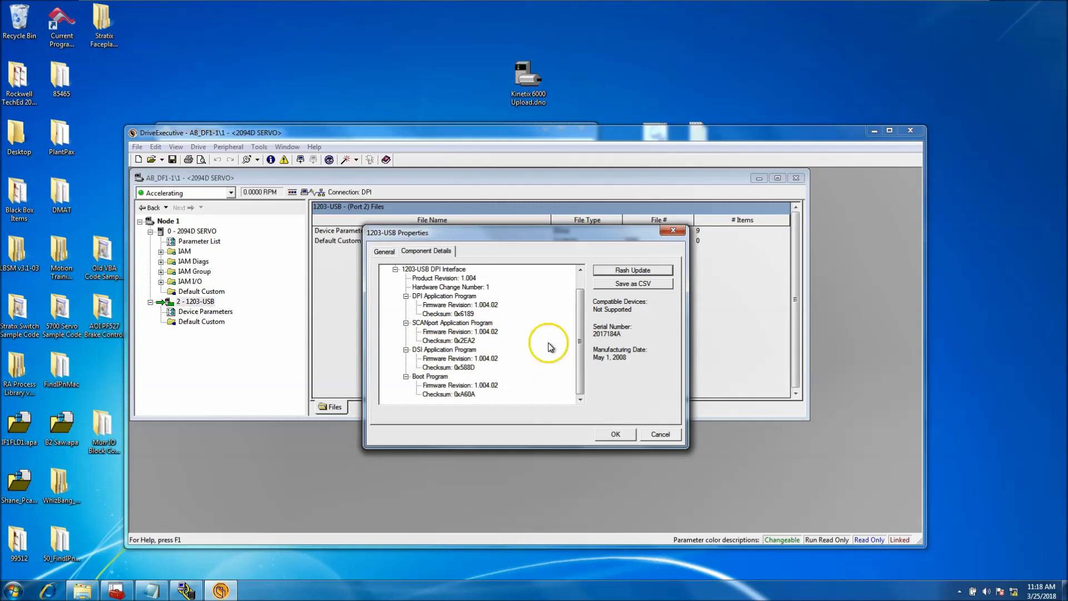
left_click_drag(580, 336, 580, 320)
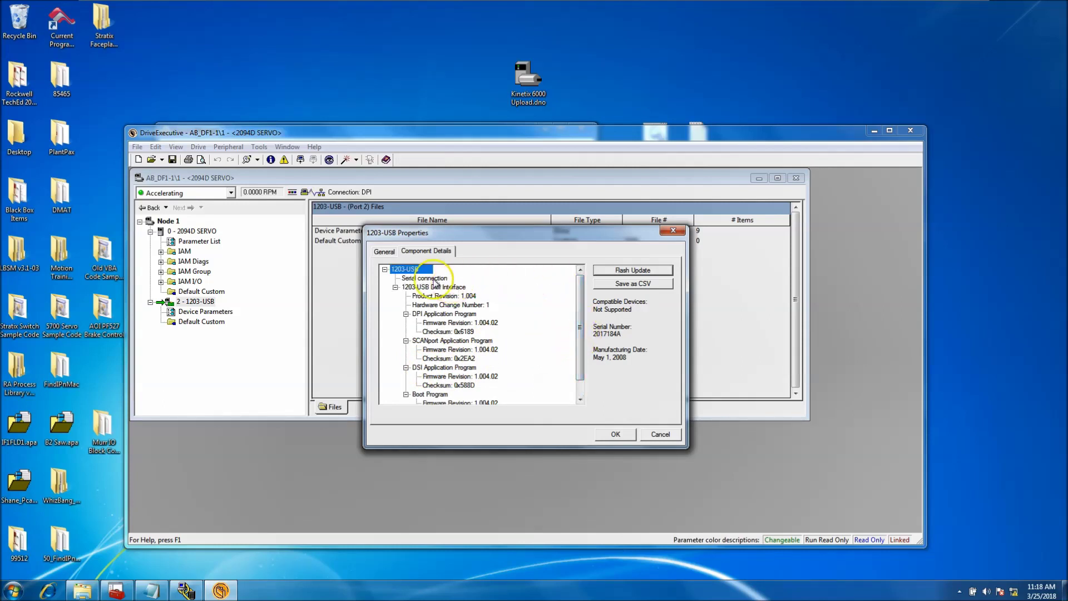
- View the Flash Update device selection for the 1203-USB, dismiss it, and return to the general properties
left_click(614, 271)
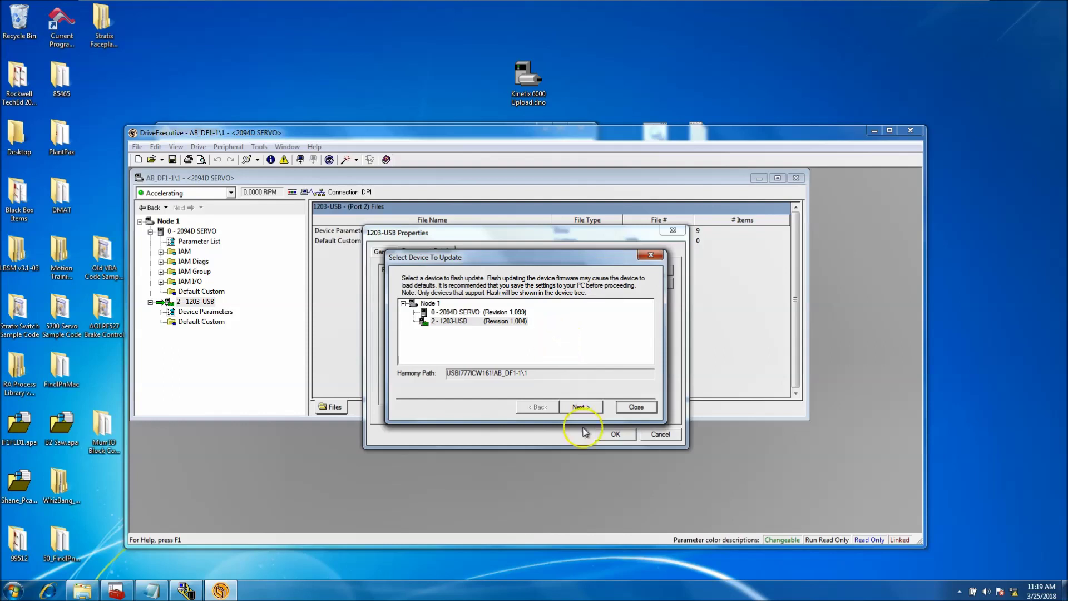
left_click(645, 255)
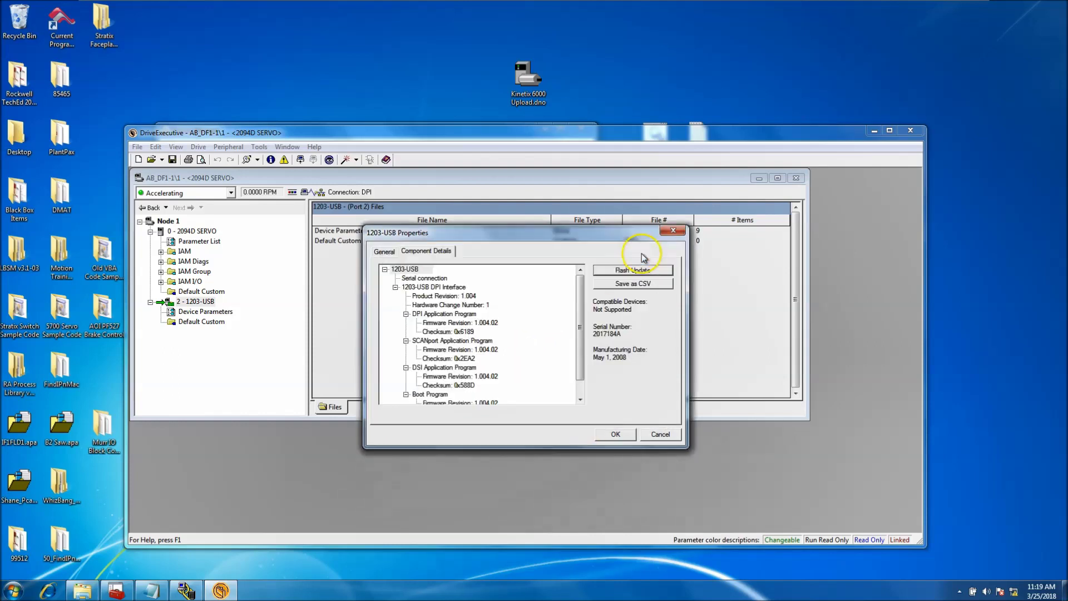
left_click(386, 252)
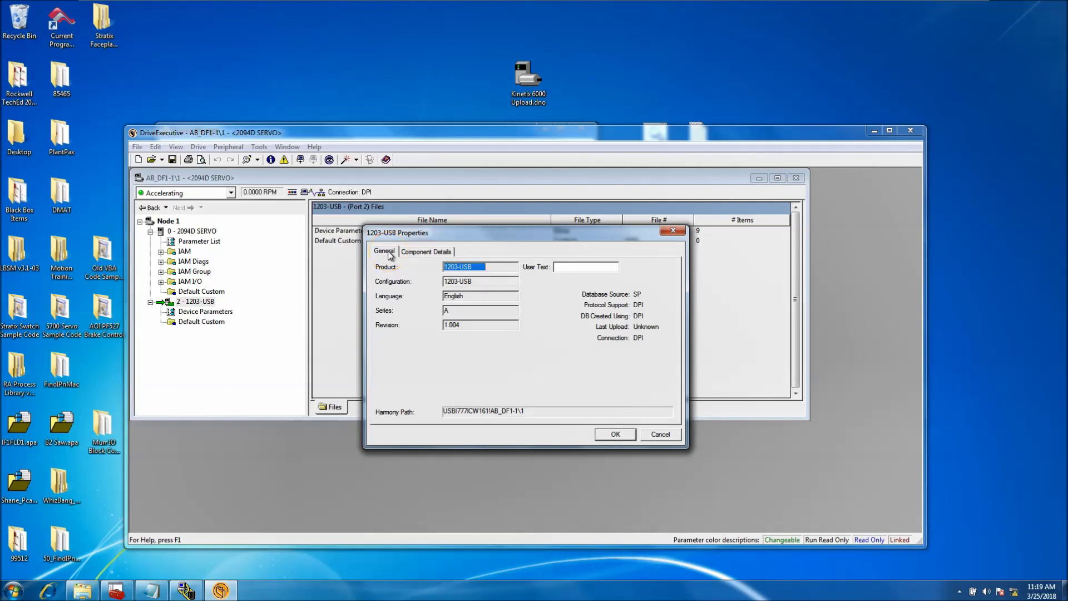
- Start a flash update from the 1203-USB component details and proceed with 2 - 1203-USB as the device
left_click(428, 253)
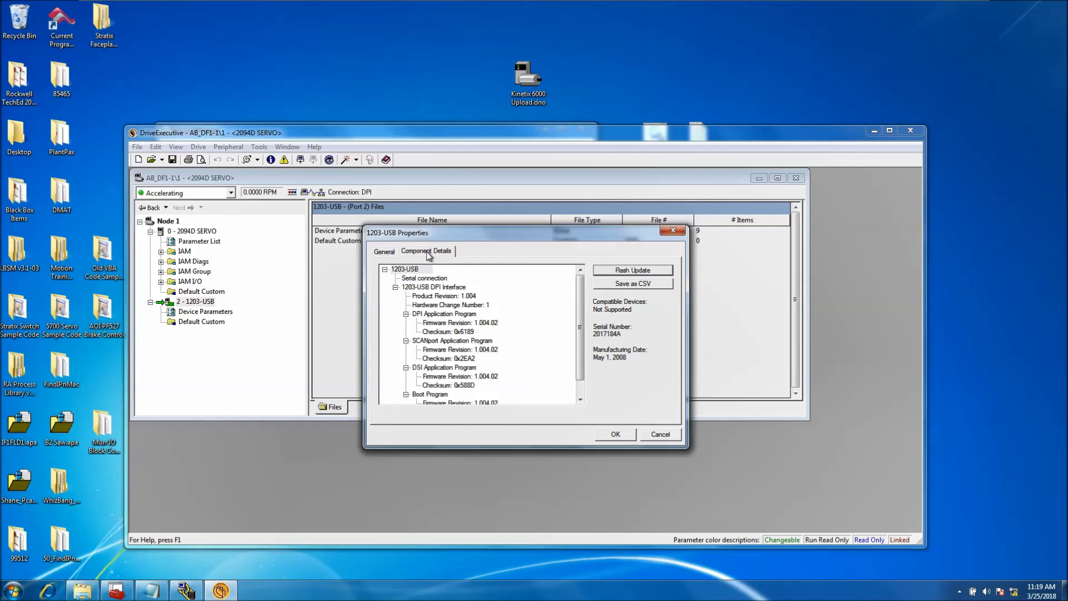
left_click(632, 270)
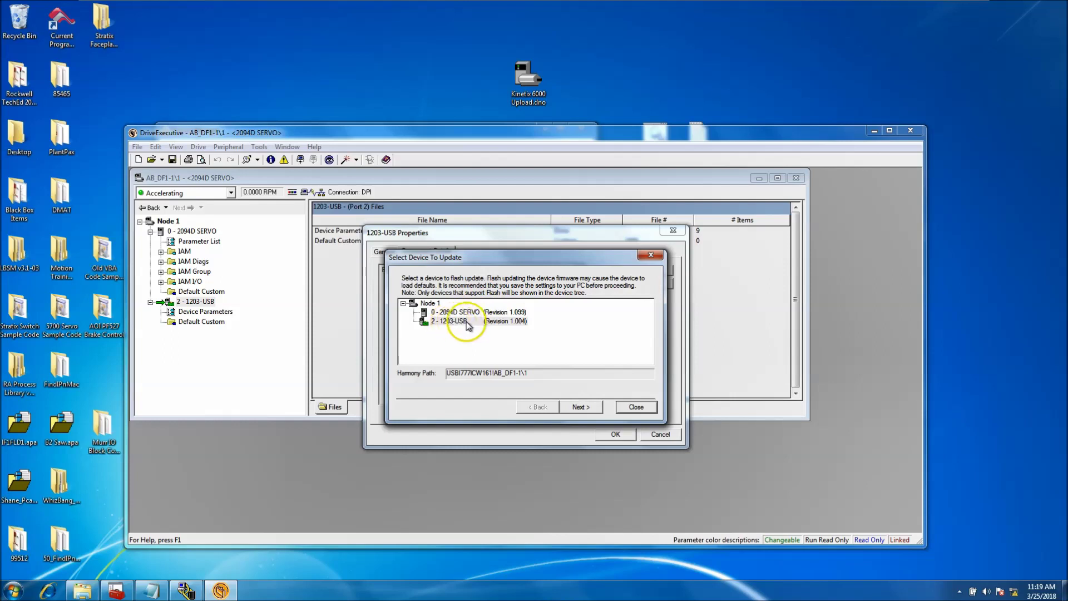
left_click(578, 407)
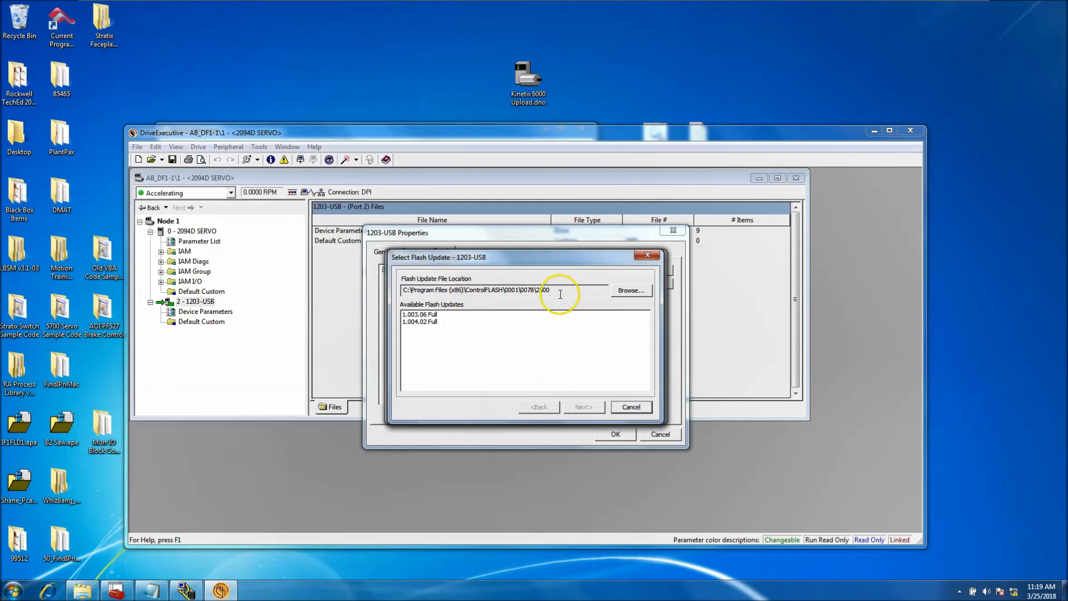
- Copy the flash update file location C:\Program Files (x86)\ControlFLASH\0001\0078\2500 and paste it into the open Notepad document
left_click_drag(550, 290, 400, 290)
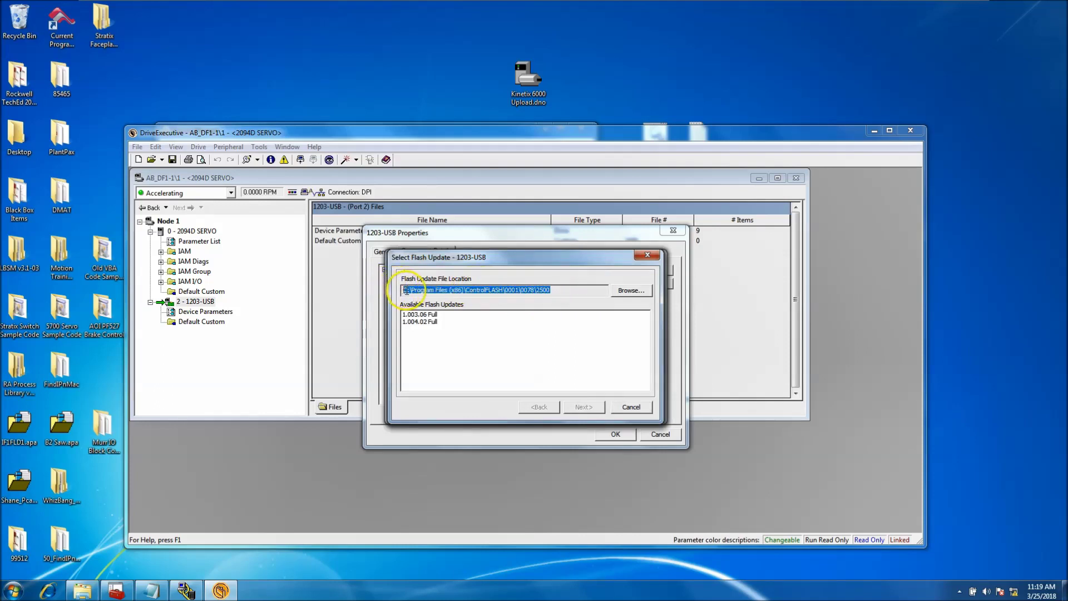
left_click(507, 289)
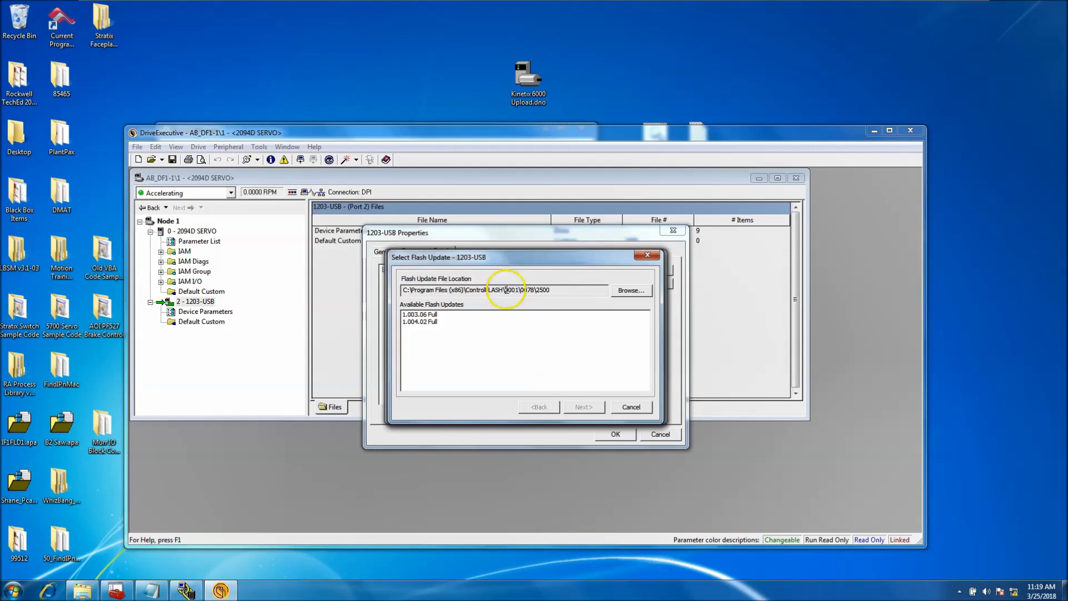
left_click_drag(505, 290, 398, 289)
left_click_drag(556, 290, 401, 290)
key("ctrl+c")
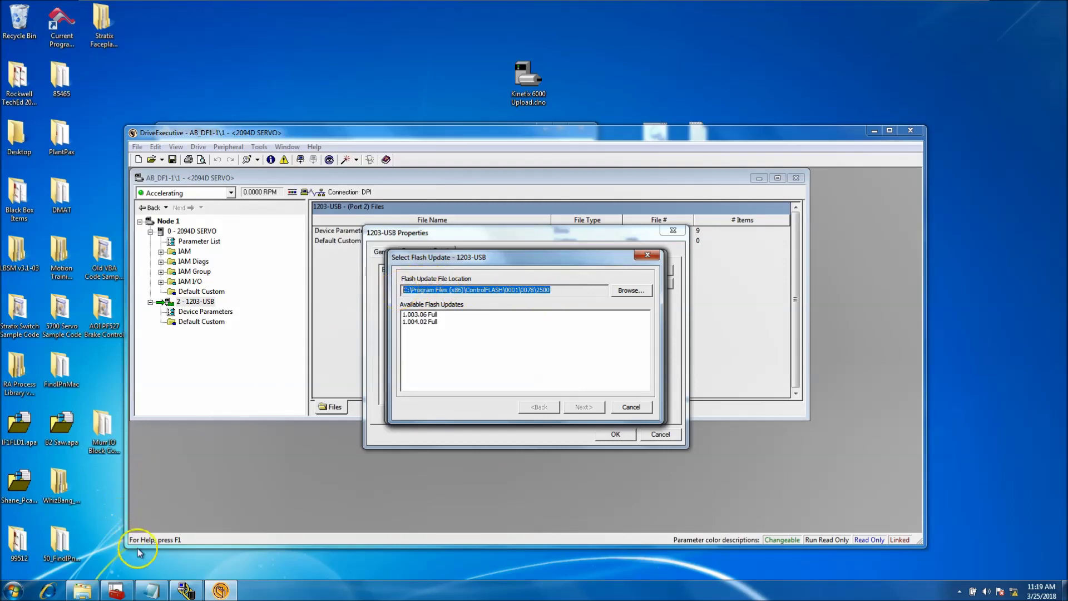
left_click(150, 588)
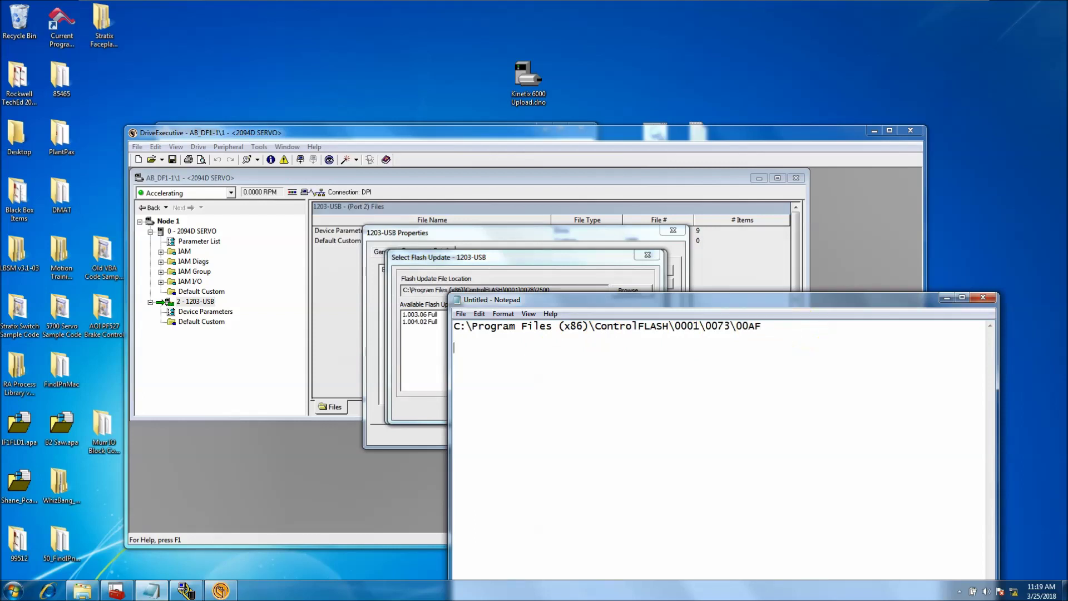
key("ctrl+v")
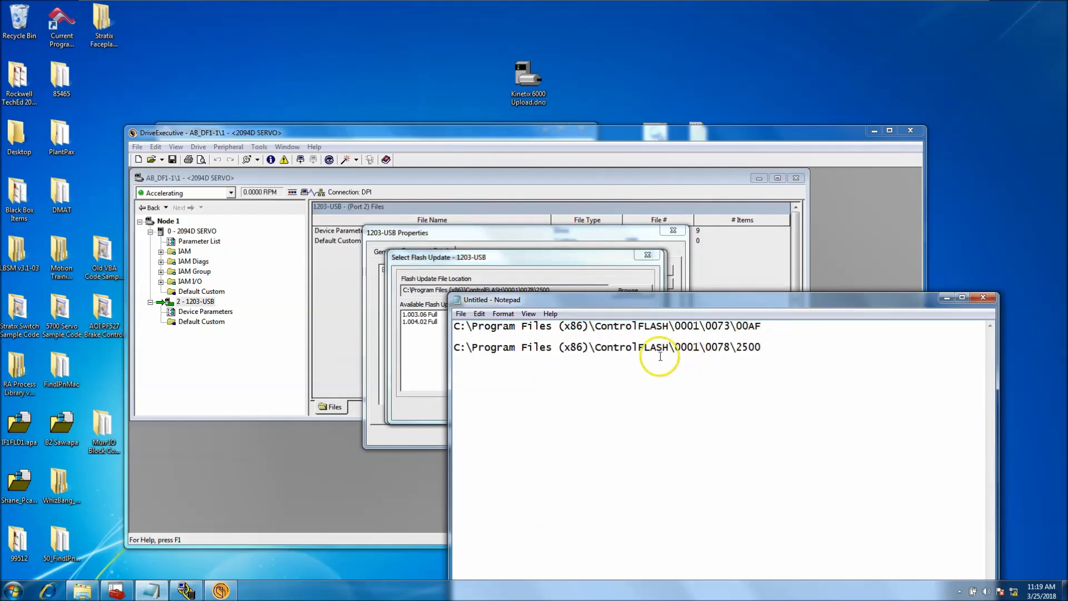
- Browse in Windows Explorer to C:\Program Files (x86)\ControlFLASH\0001\0078\2500 to view the 1203-USB firmware files
left_click(20, 590)
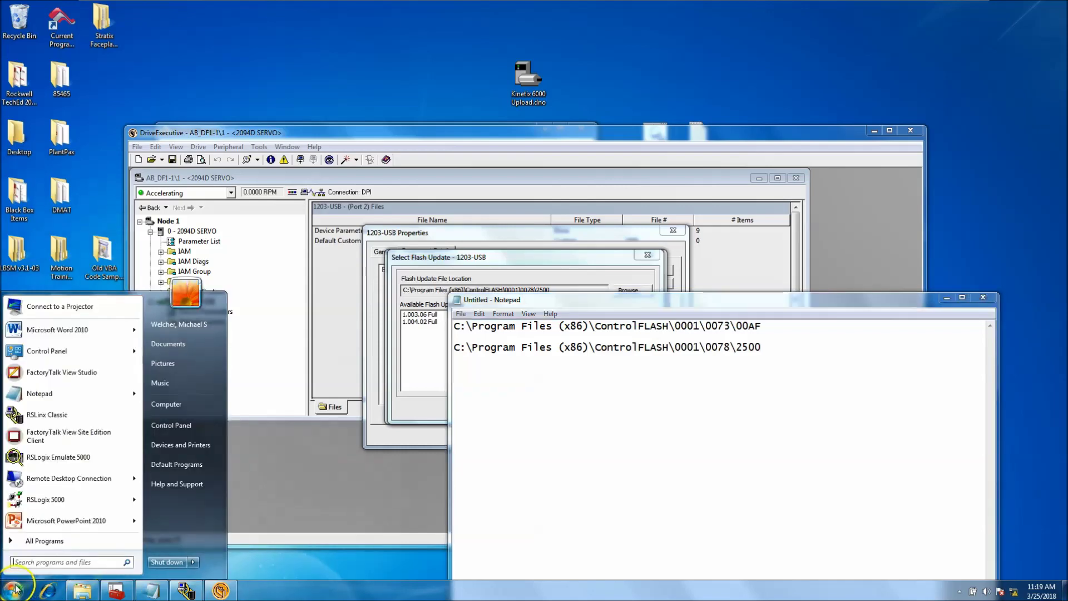
left_click(166, 406)
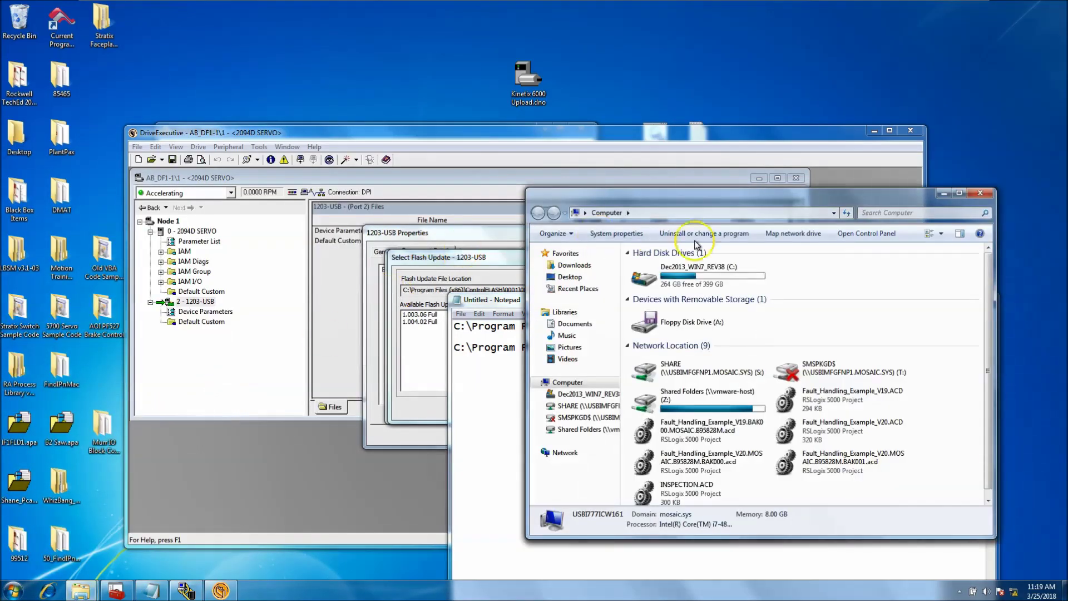
double_click(713, 273)
left_click_drag(727, 192, 255, 179)
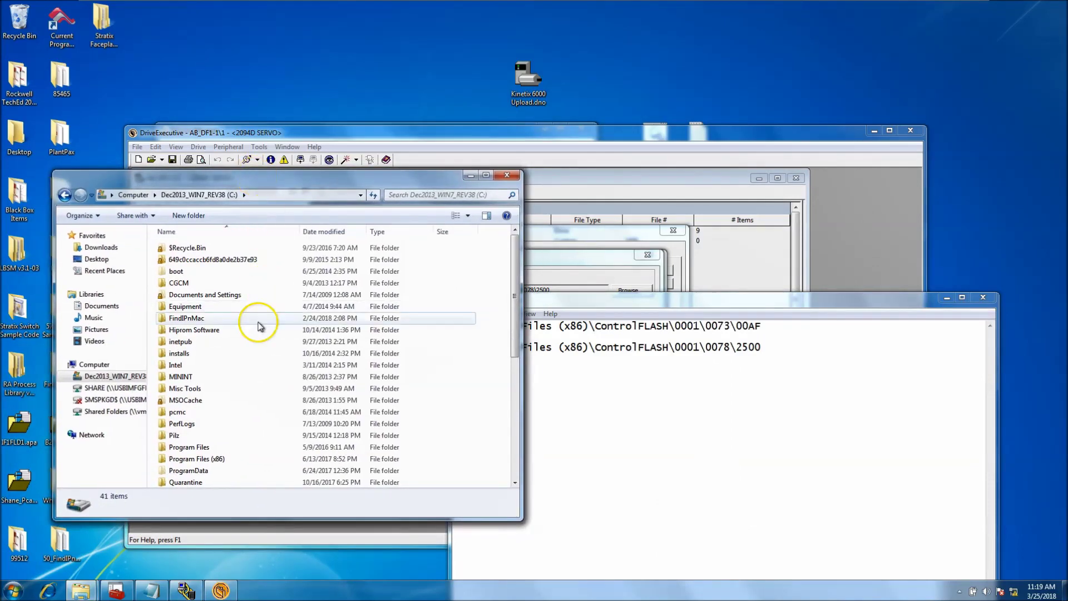
left_click_drag(514, 278, 516, 352)
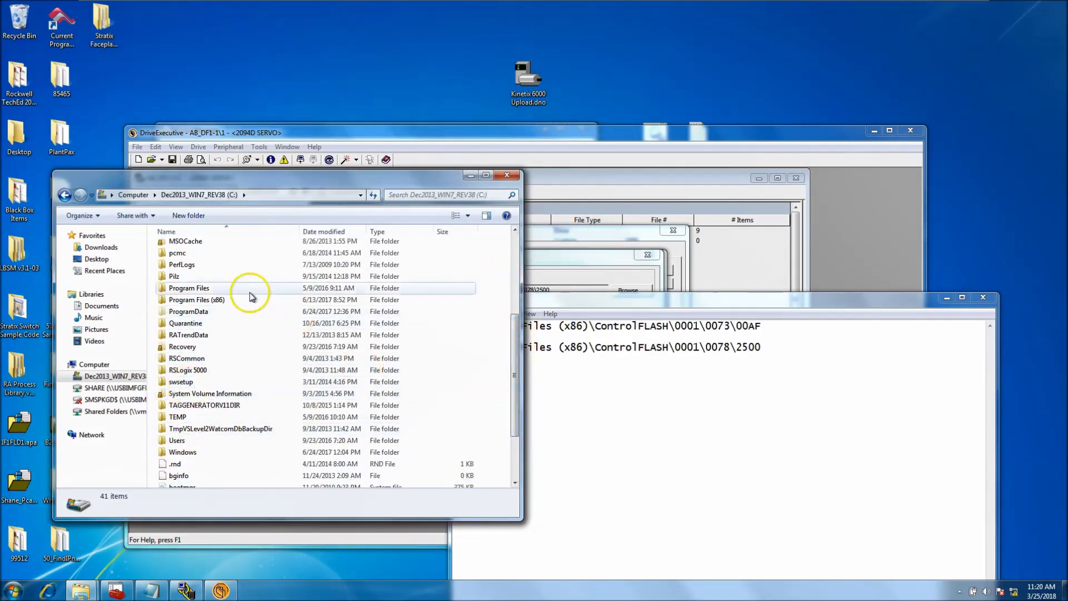
double_click(233, 300)
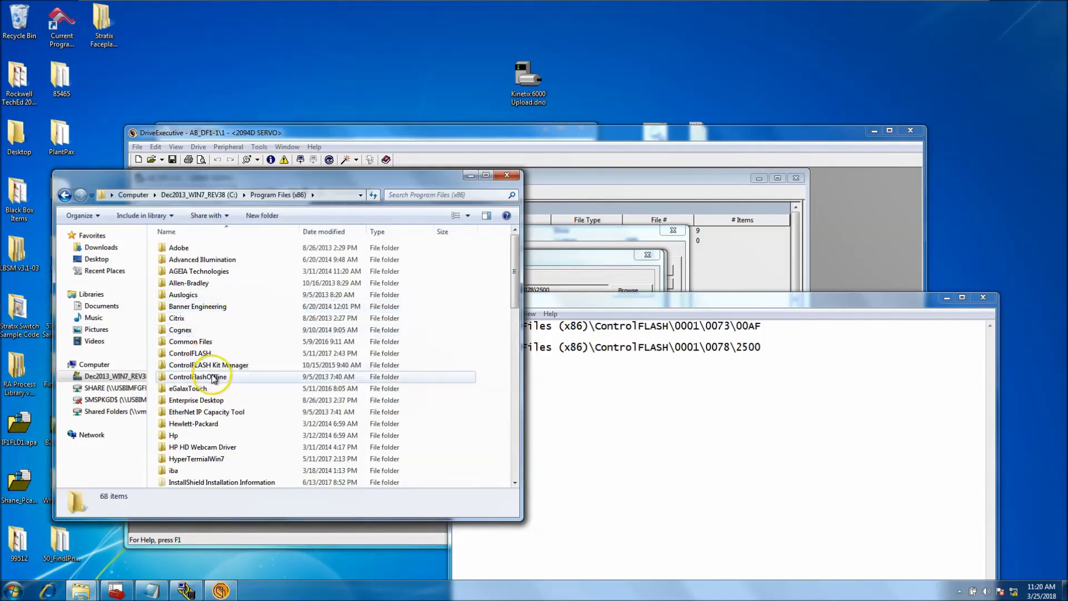
double_click(211, 355)
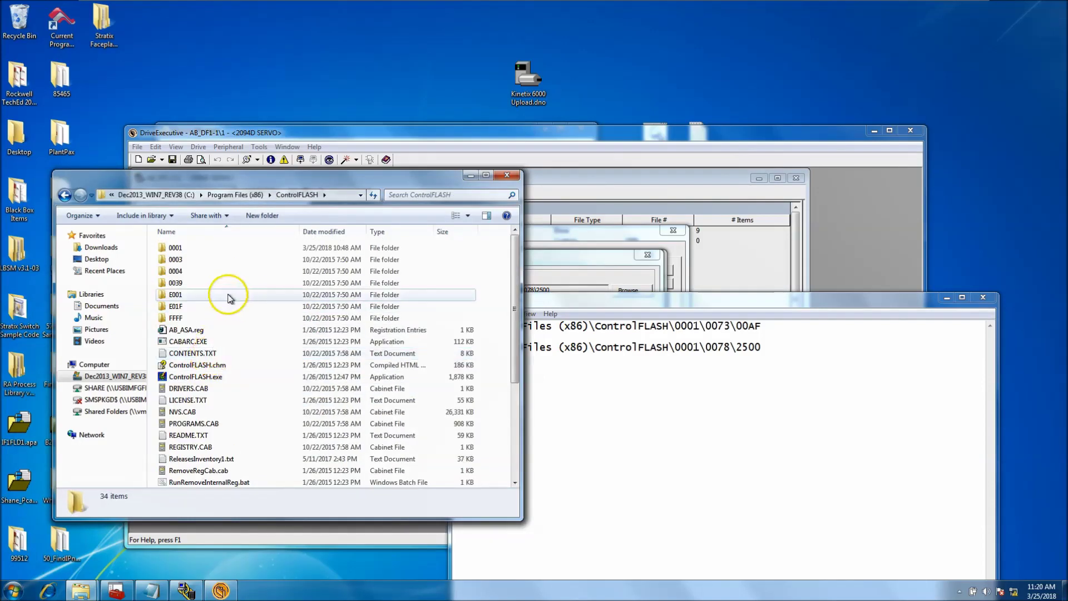
double_click(199, 248)
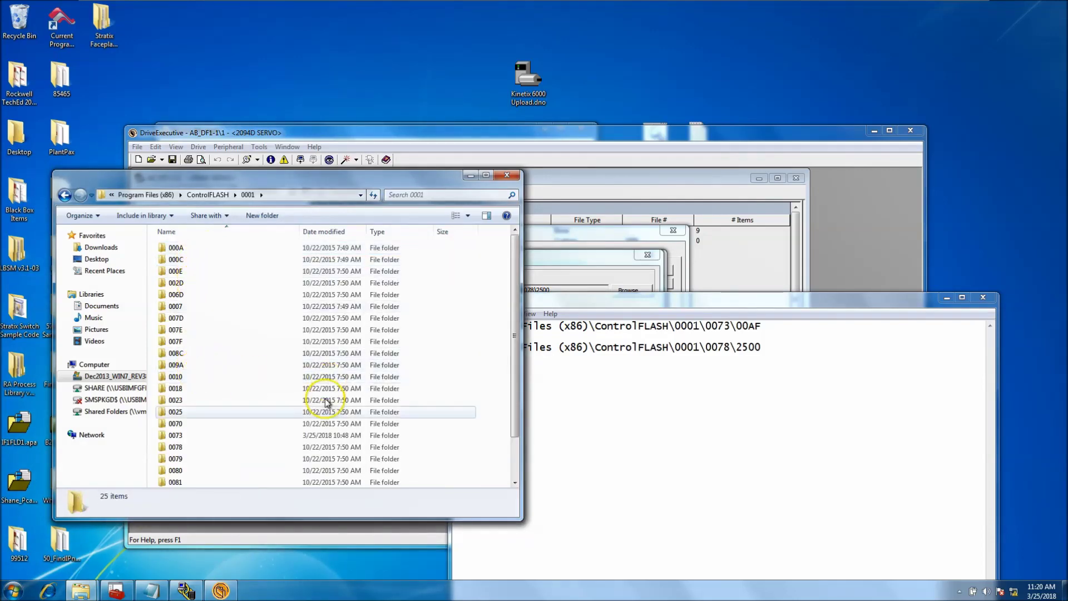
double_click(189, 452)
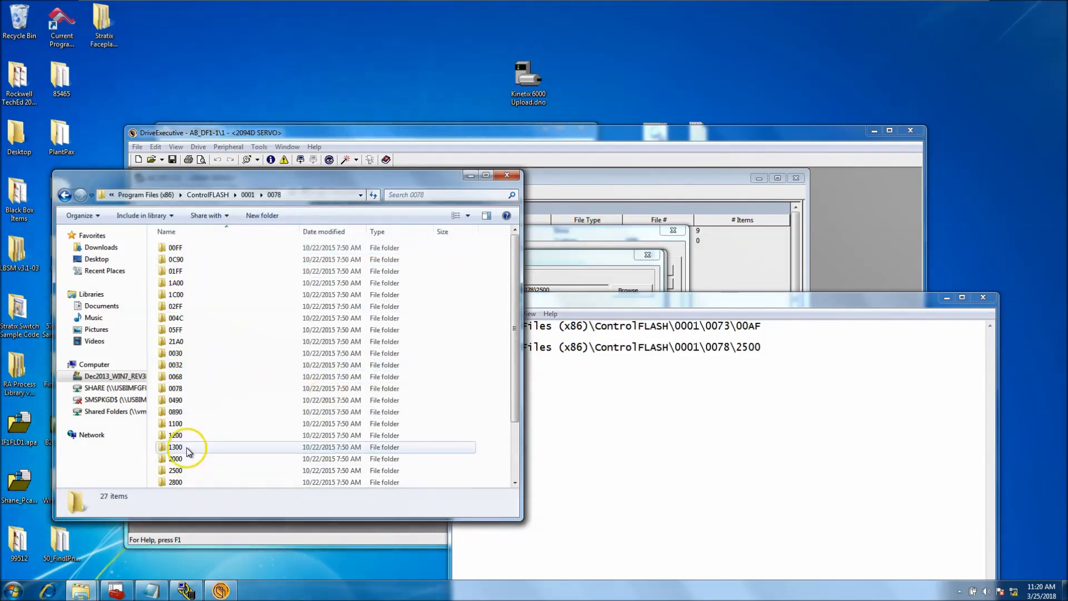
double_click(182, 470)
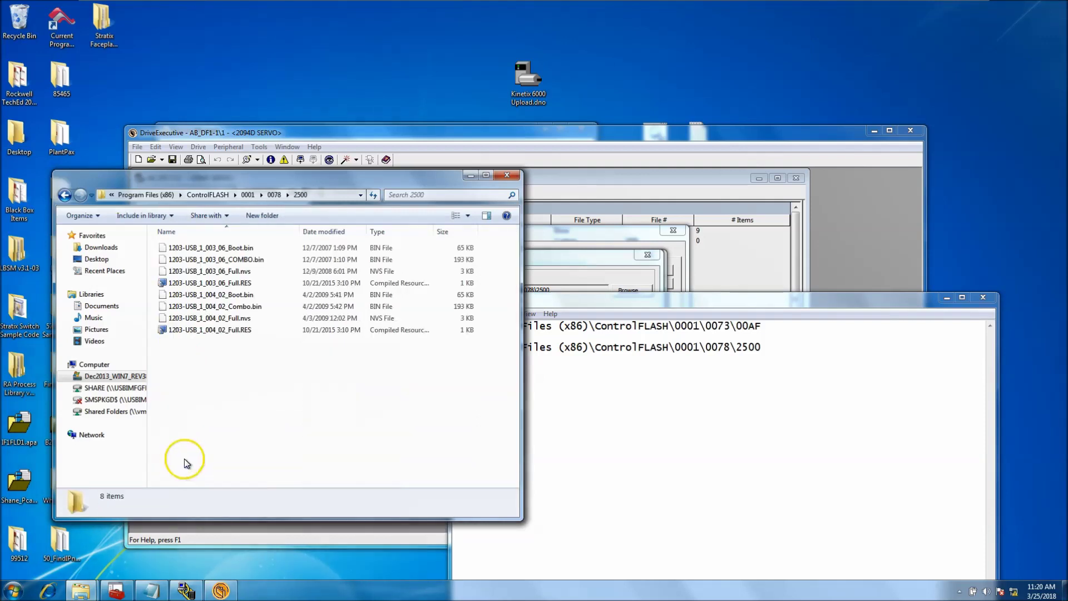
left_click(327, 191)
left_click_drag(326, 181, 327, 191)
- Return to the 1203-USB flash update in DriveExecutive and flash the device with 1.004.02 Full
left_click(435, 258)
left_click(539, 263)
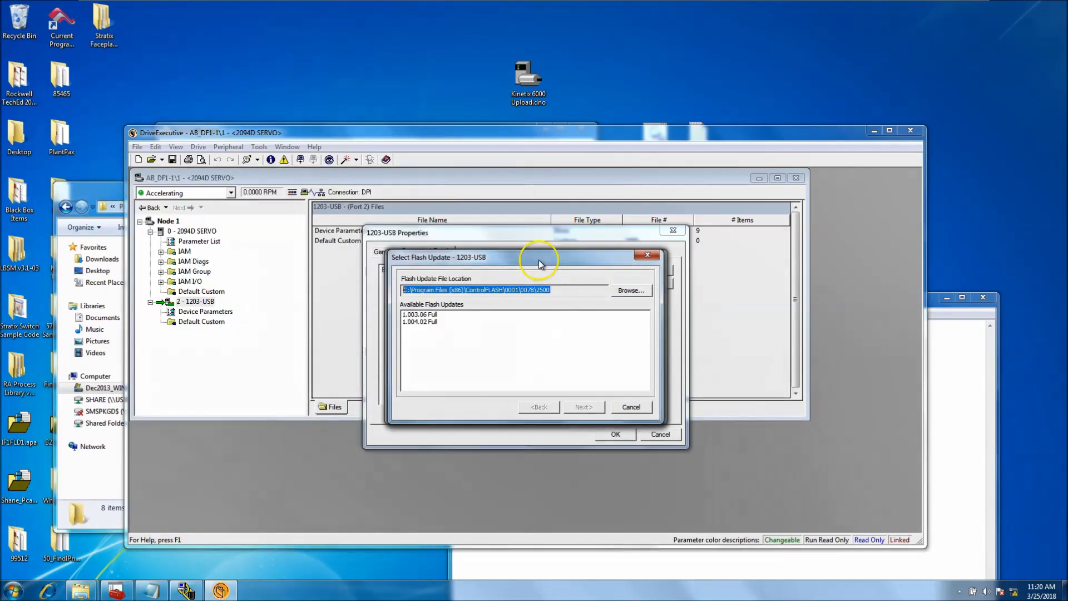
left_click(434, 315)
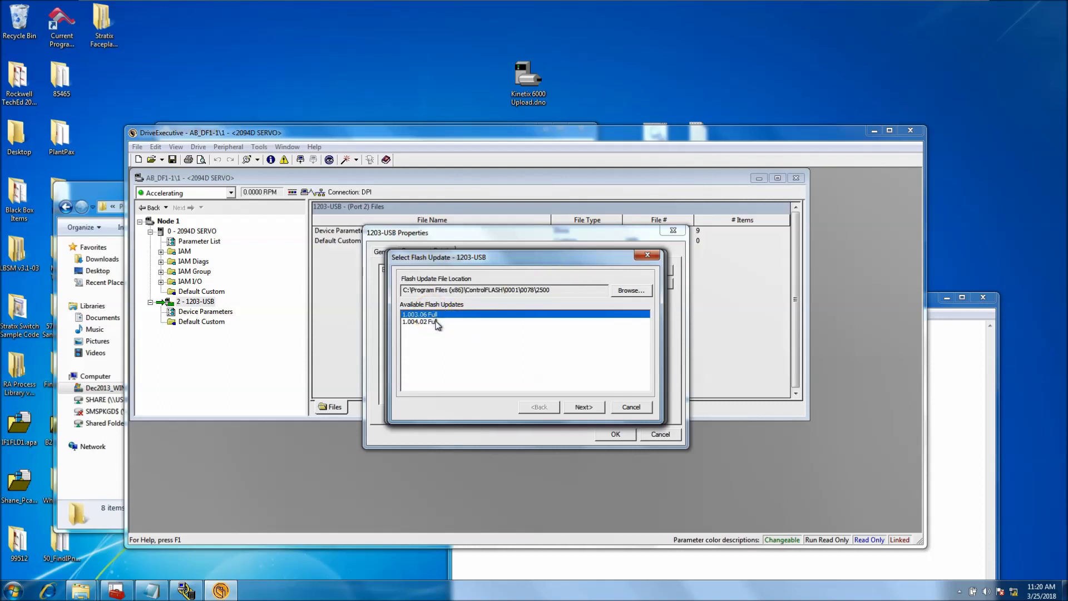
left_click(436, 322)
left_click(585, 408)
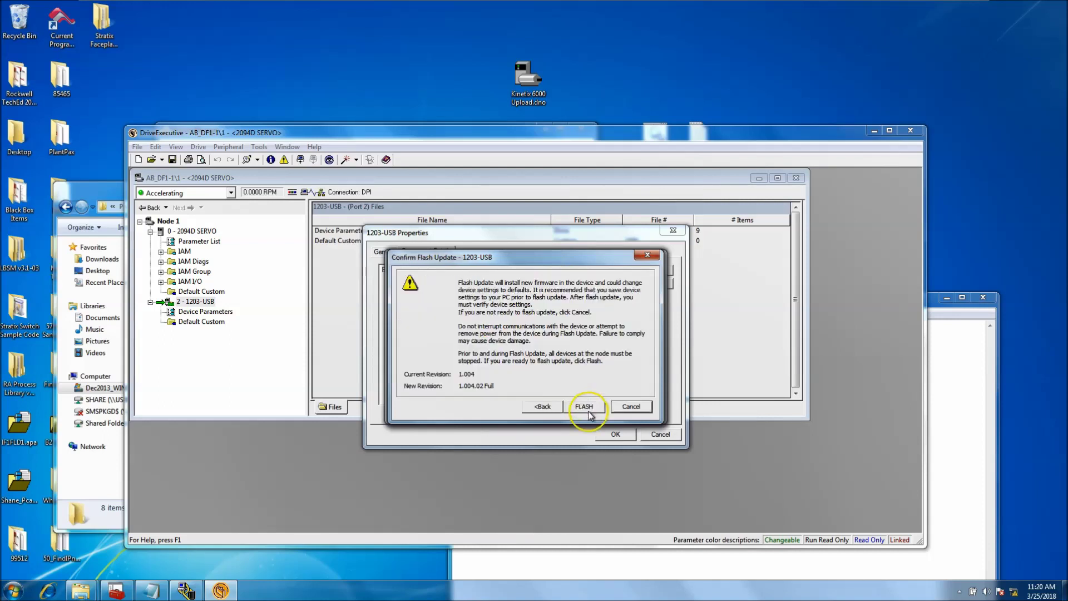
left_click(586, 406)
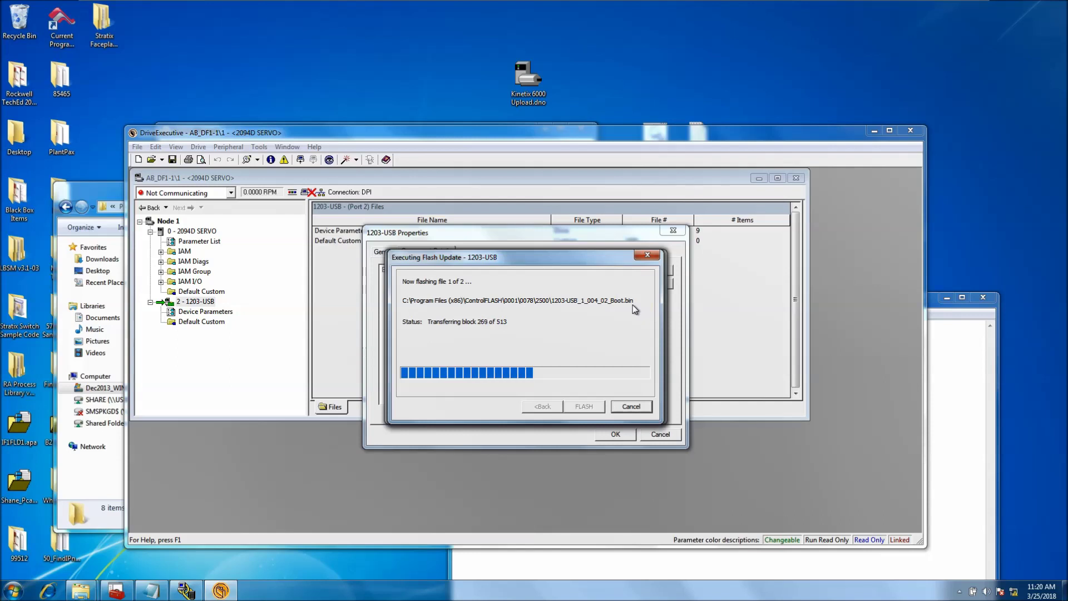
- Compare the files in the 2500 folder with the file being flashed, and return to the flash progress
left_click(118, 192)
left_click_drag(206, 195, 168, 189)
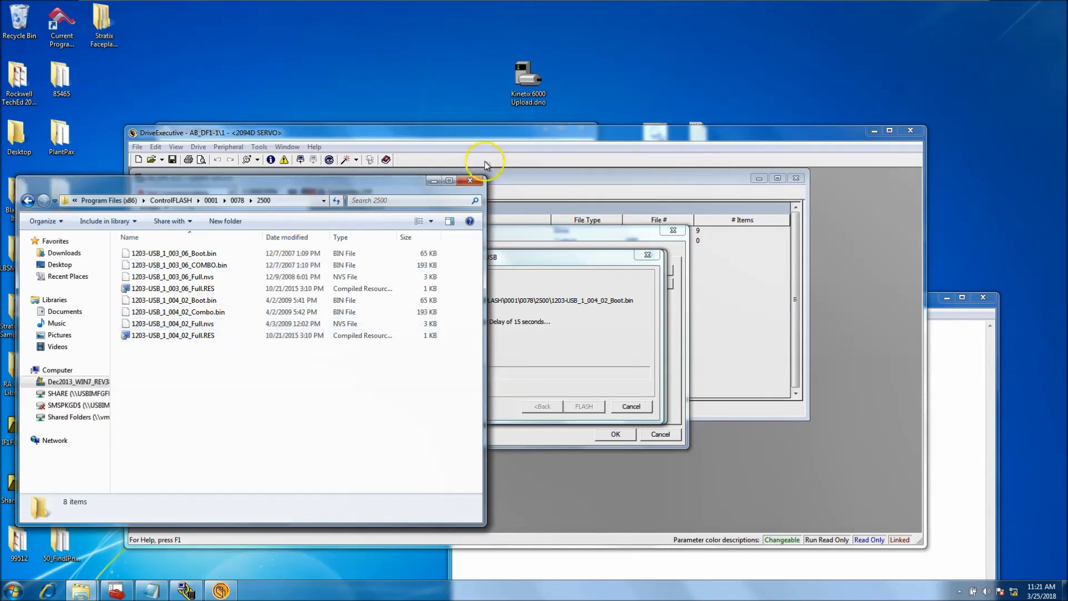
left_click(553, 254)
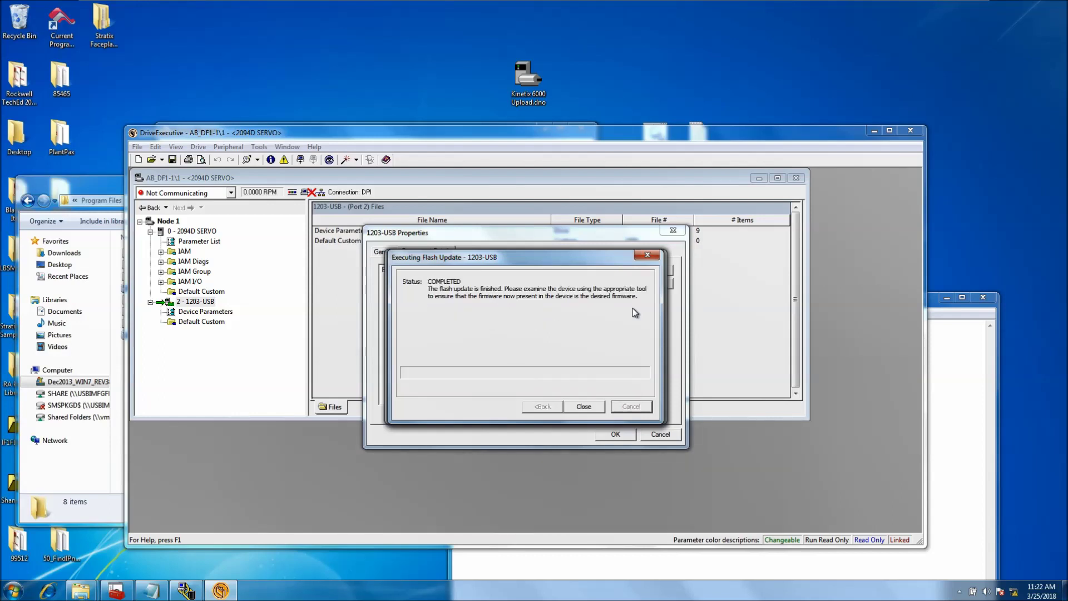
- Close the finished 1203-USB flash update and try to continue with the 2094D SERVO as the device to update
left_click(583, 406)
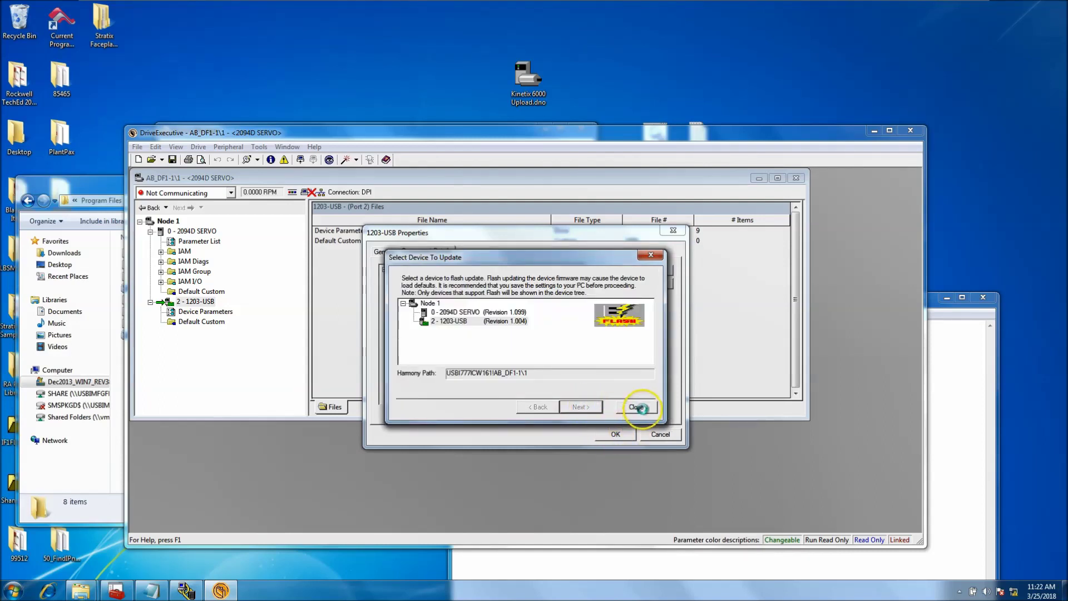
left_click(493, 312)
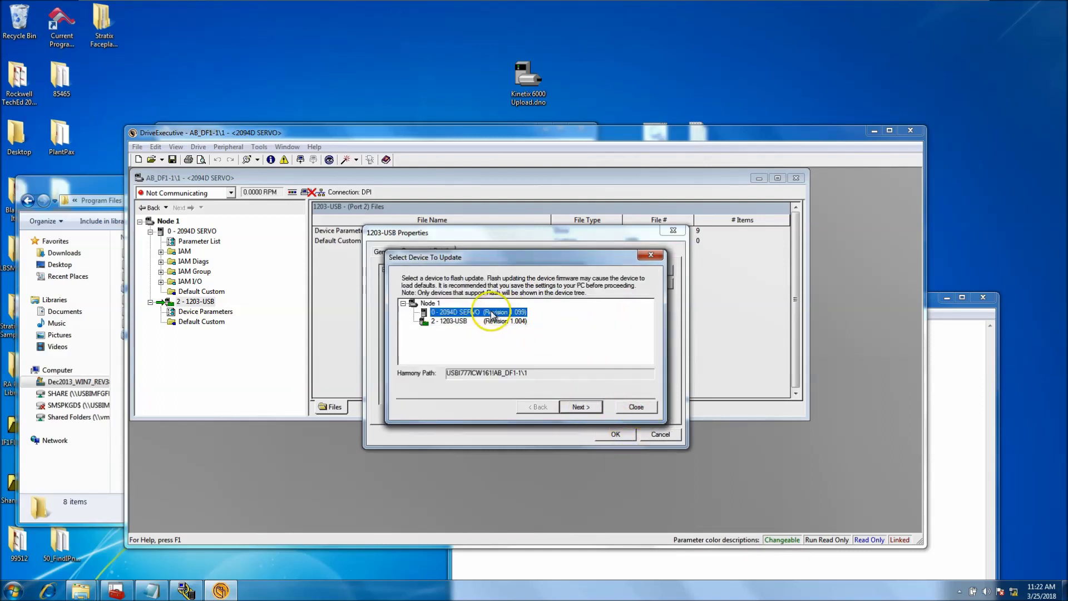
left_click(580, 407)
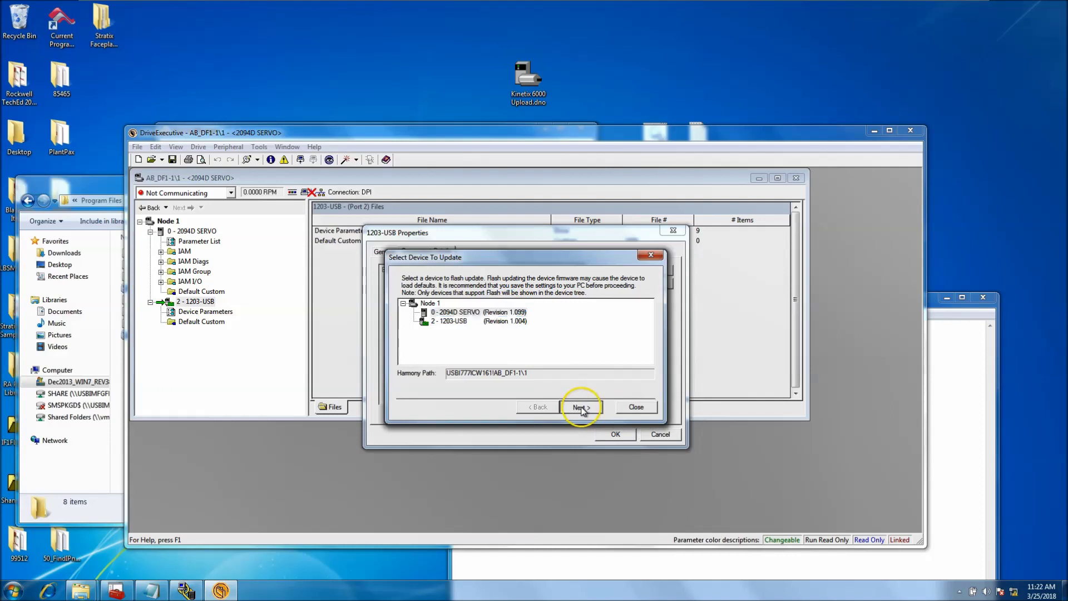
left_click(638, 334)
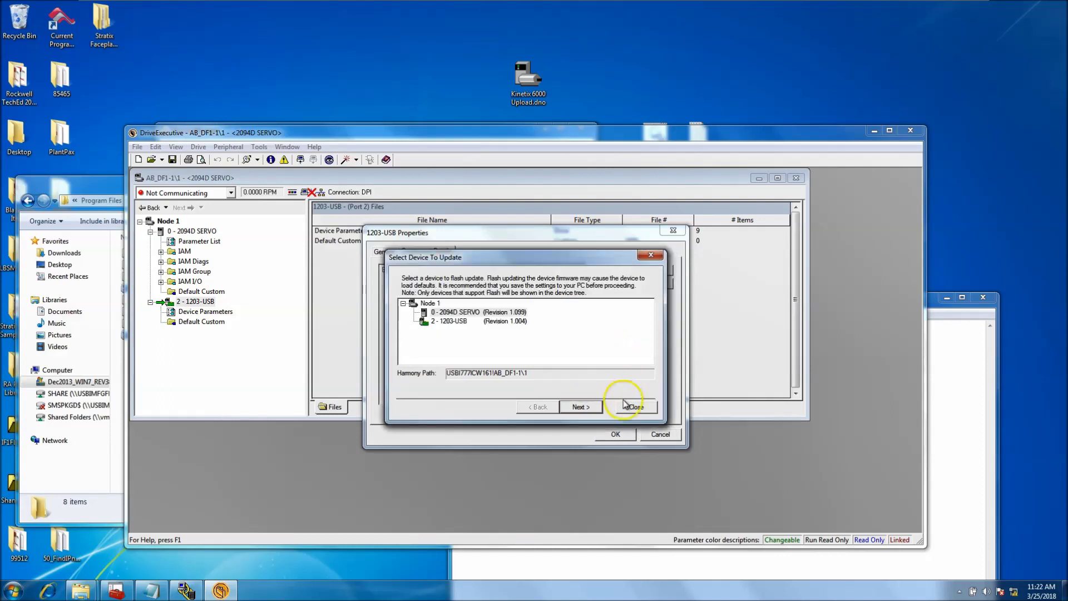
- Close the flash device selection, the 1203-USB properties and the 2500 folder window
left_click(634, 406)
left_click(658, 435)
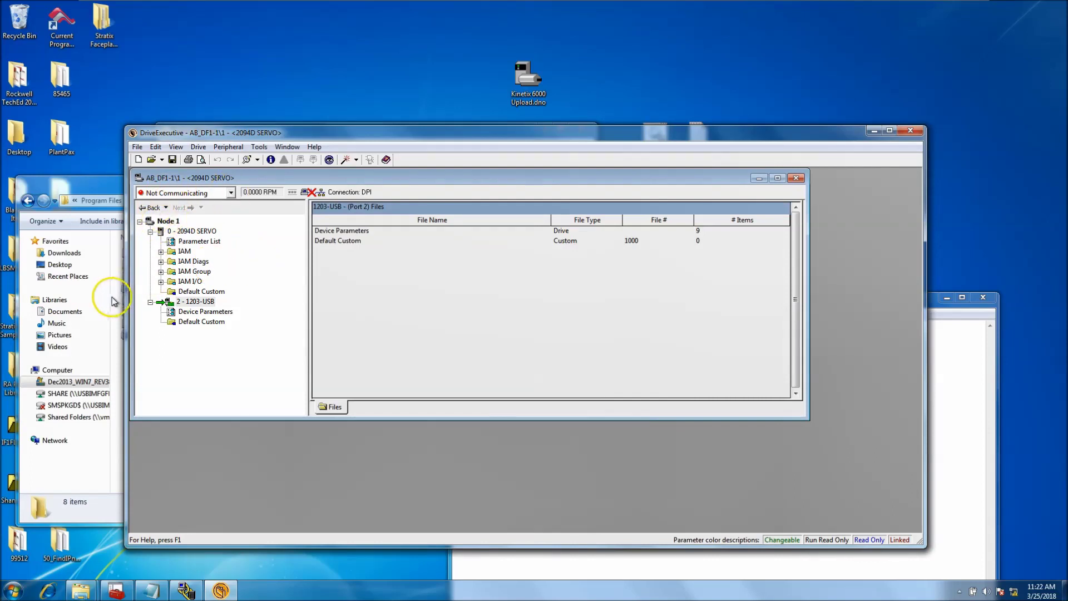
left_click(106, 192)
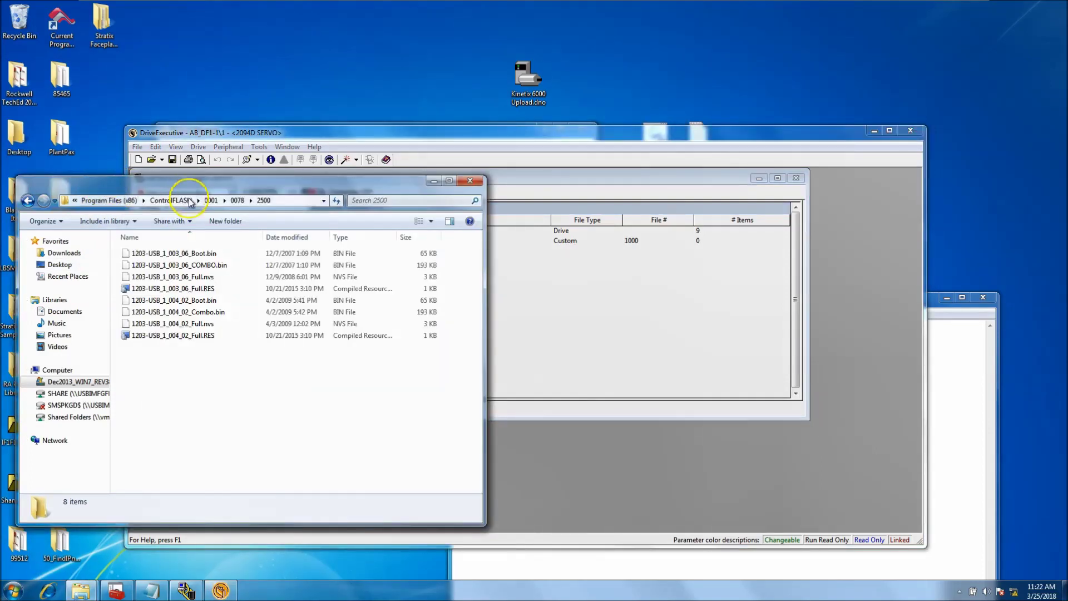
left_click(471, 181)
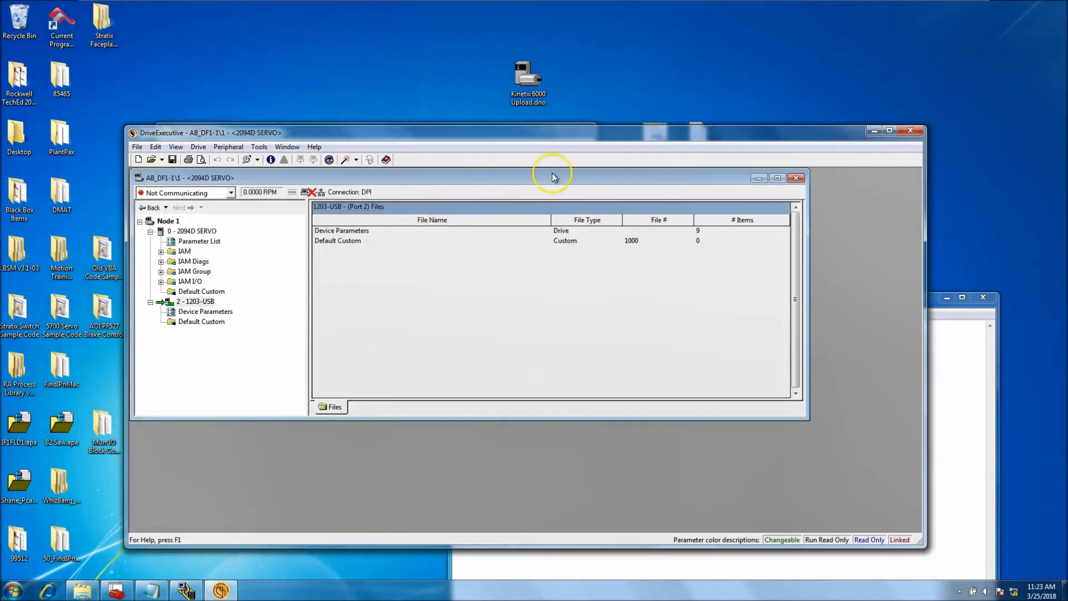
- Check the AB_DF1-1 network in RSLinx Classic, and connect to the drive at node 01, AB DPI, in DriveExecutive
left_click(186, 590)
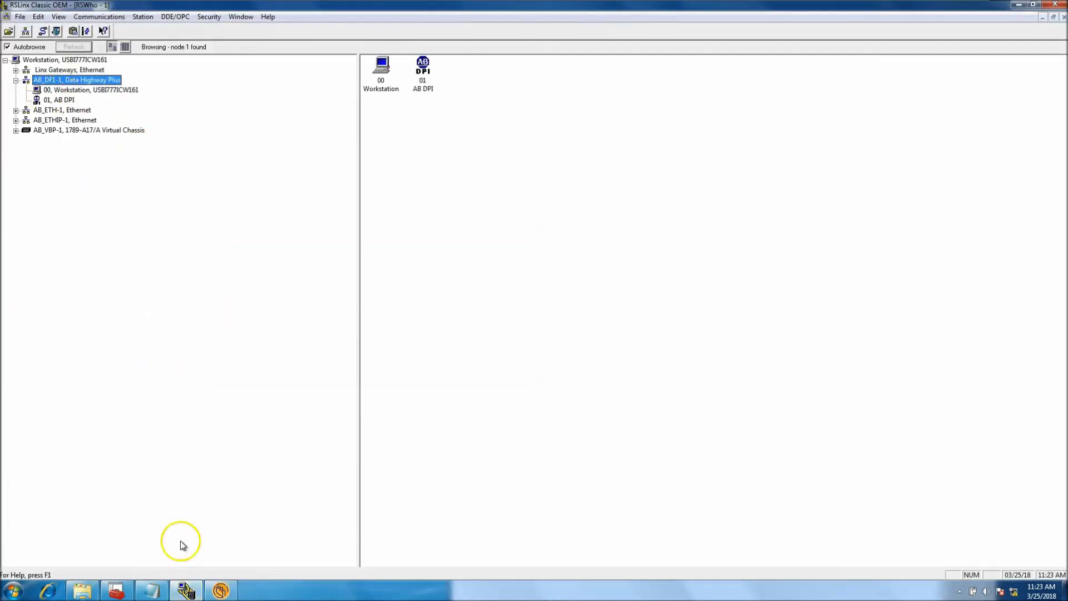
left_click(221, 590)
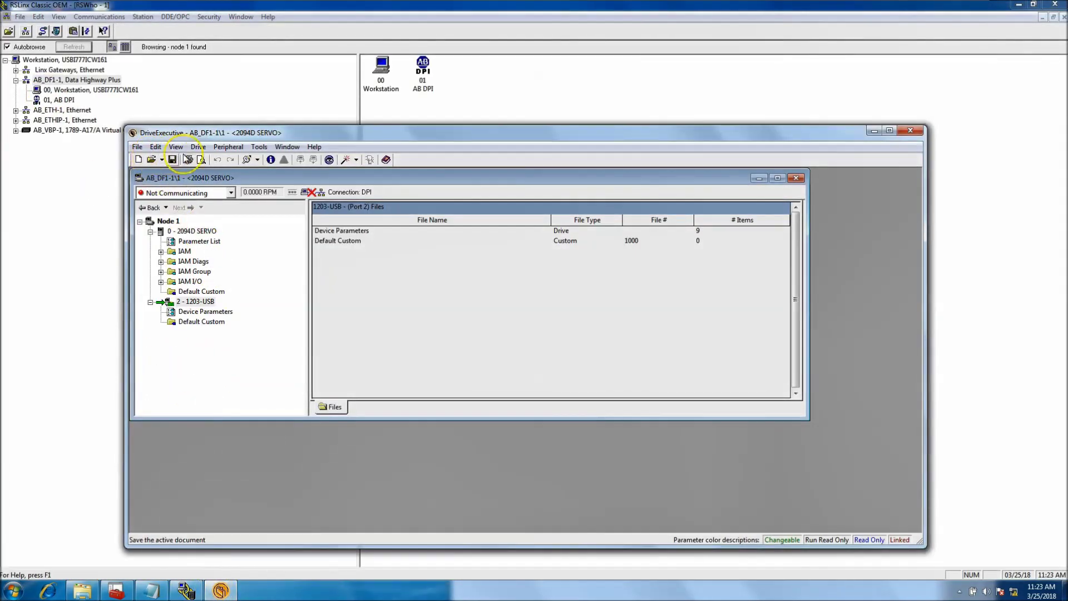
left_click(198, 147)
left_click(215, 161)
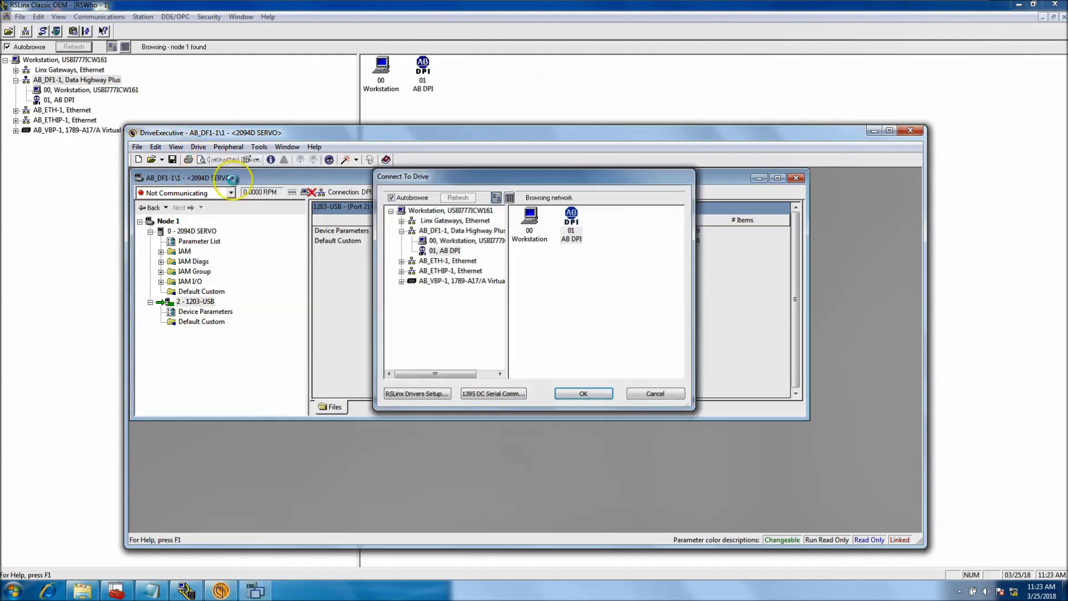
left_click(449, 250)
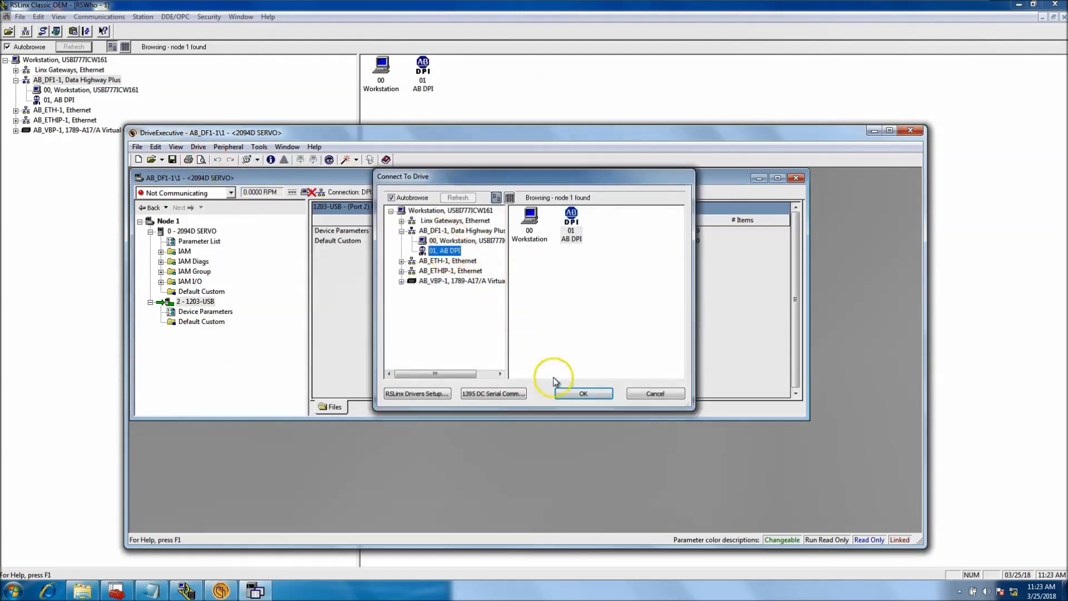
left_click(581, 393)
left_click(634, 366)
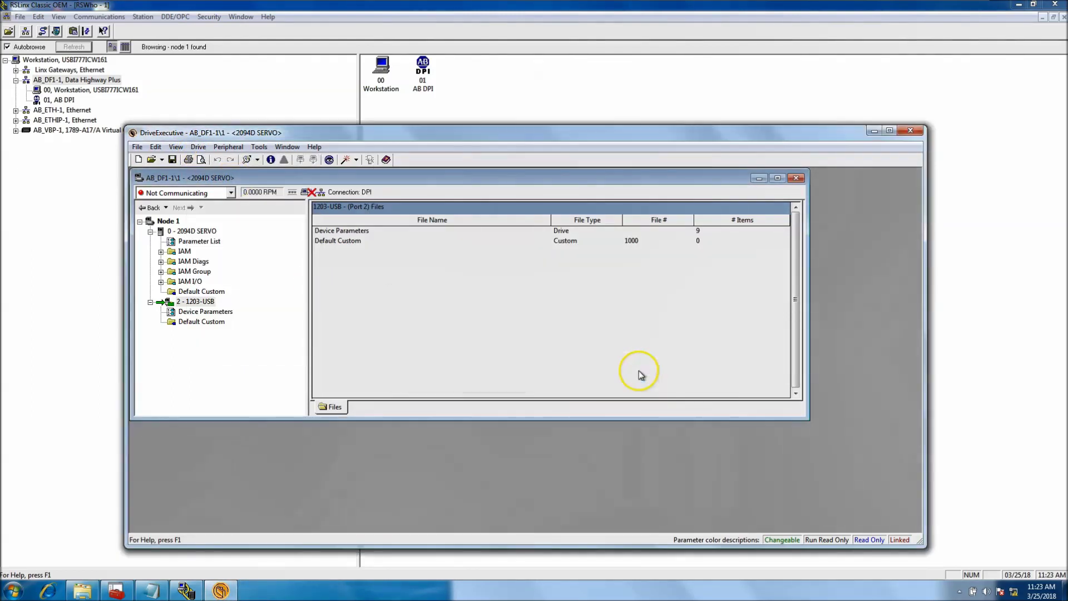
- Close the non-communicating 2094D SERVO drive window and reconnect to the drive at node 01, AB DPI, on AB_DF1-1
left_click(796, 178)
left_click(542, 365)
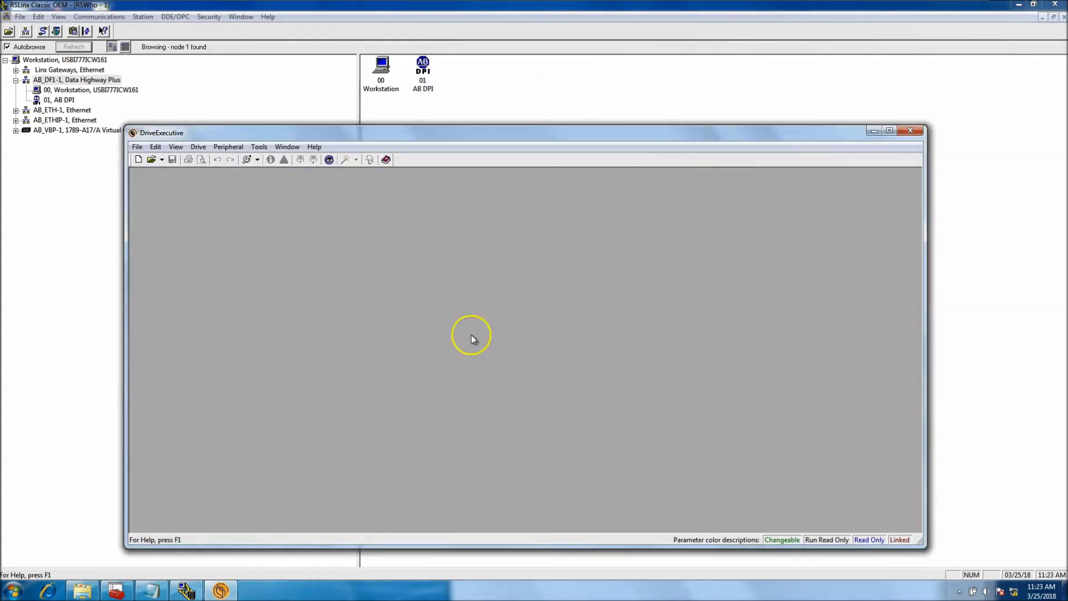
left_click(198, 147)
left_click(218, 157)
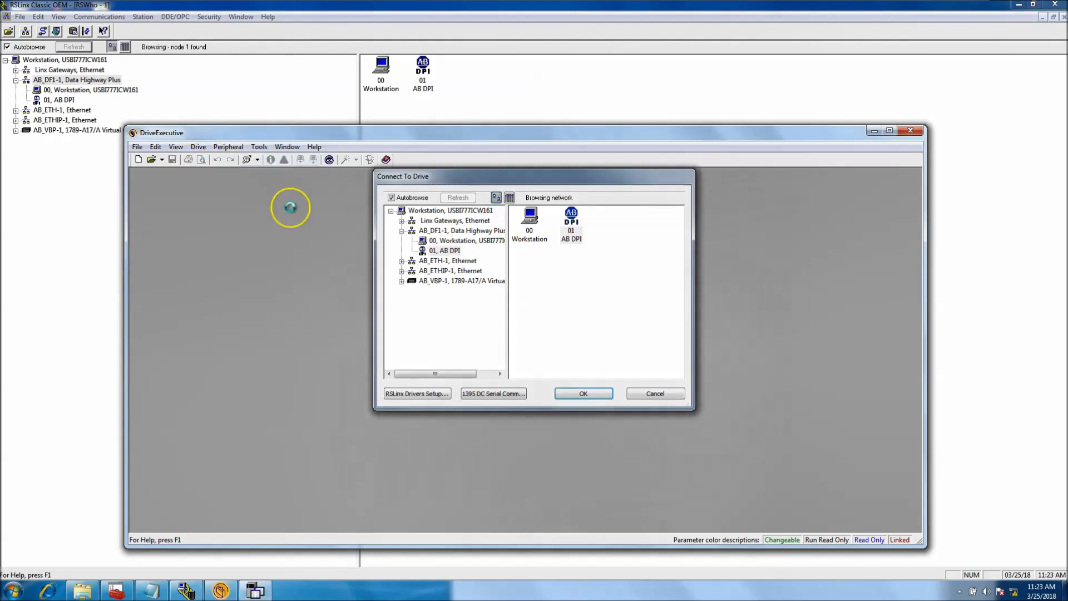
left_click(442, 251)
left_click(579, 393)
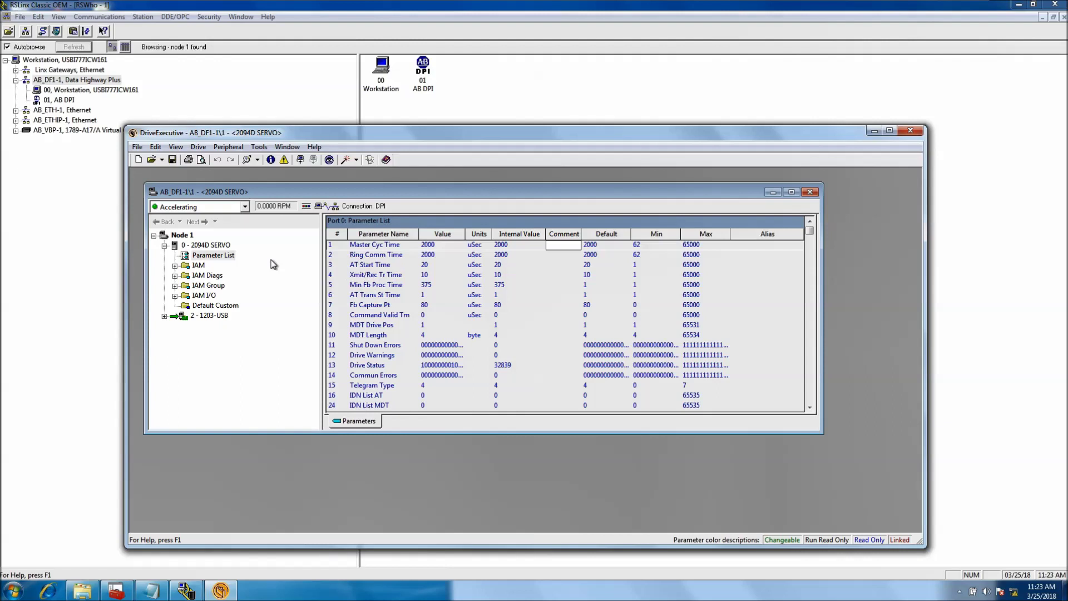
- Review the 2094D SERVO properties, including its status and the component details of Axis 1, its application code and boot code
right_click(221, 245)
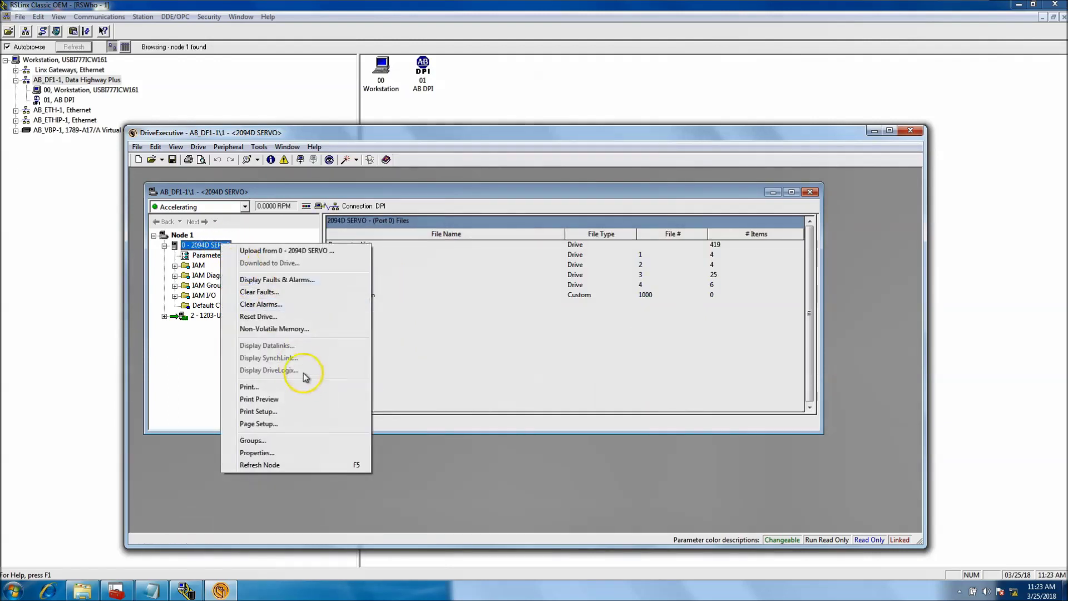
left_click(310, 463)
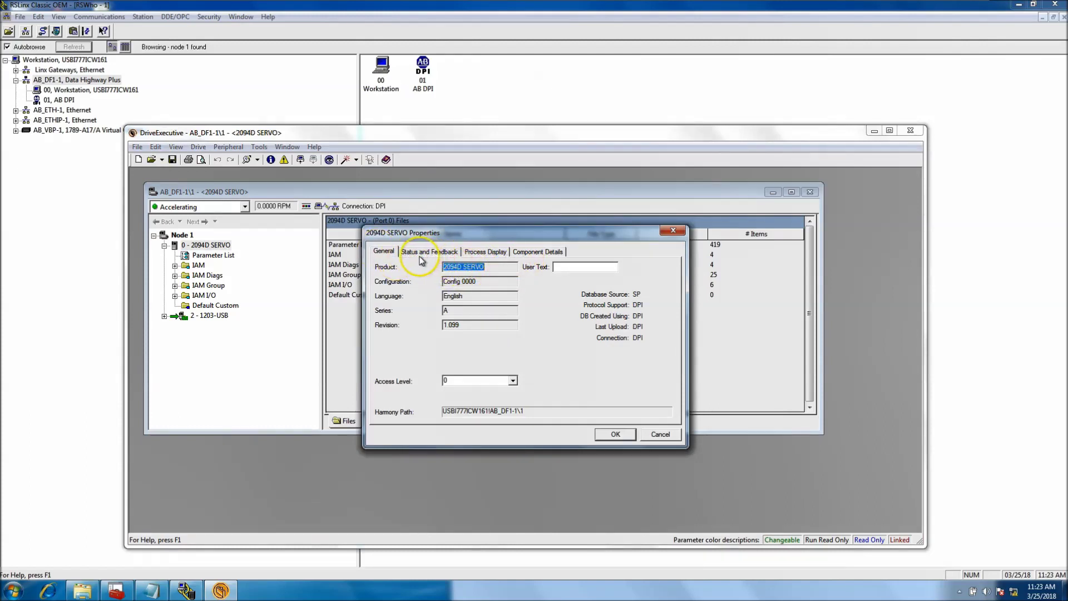
left_click(425, 252)
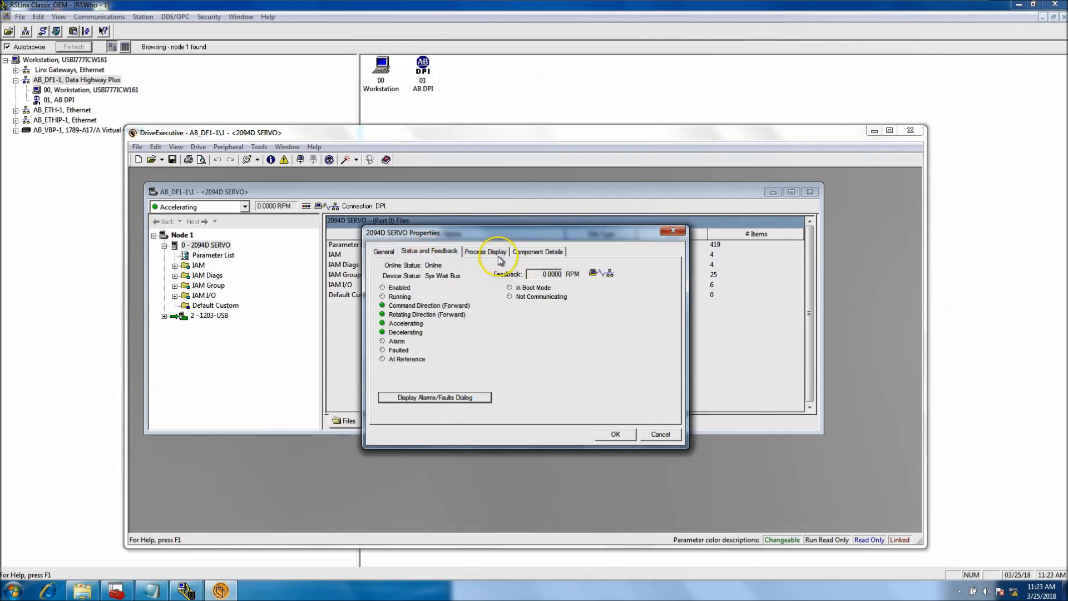
left_click(499, 257)
left_click(527, 251)
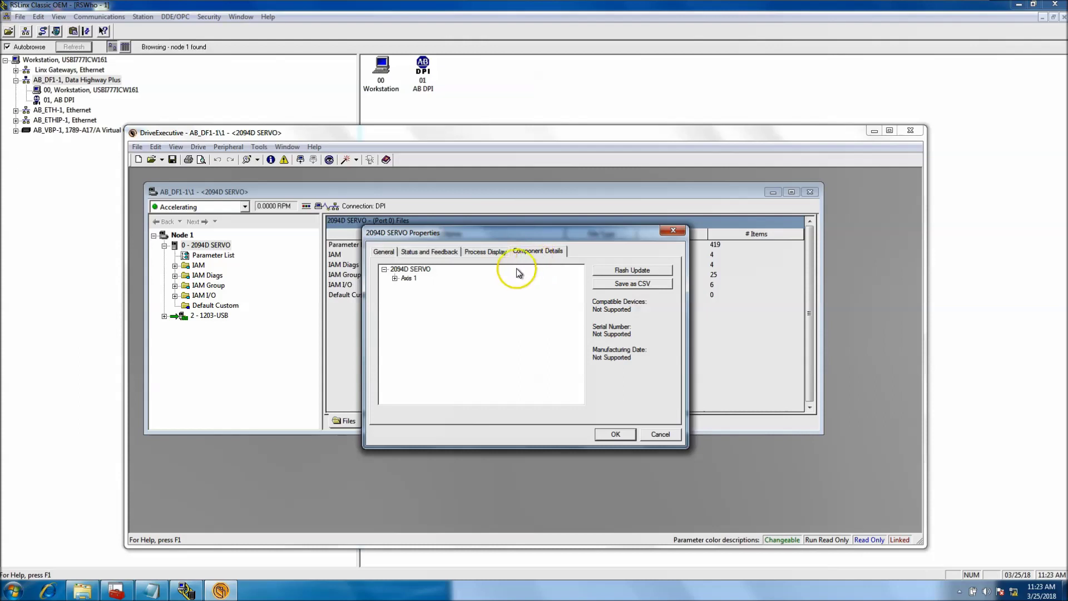
left_click(395, 278)
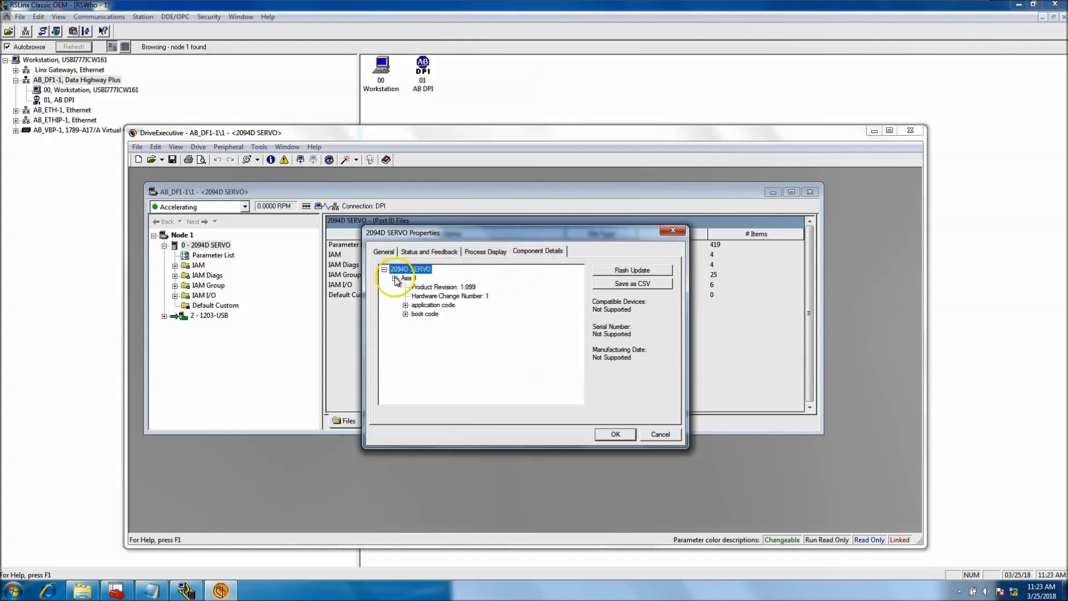
left_click(406, 304)
left_click(406, 331)
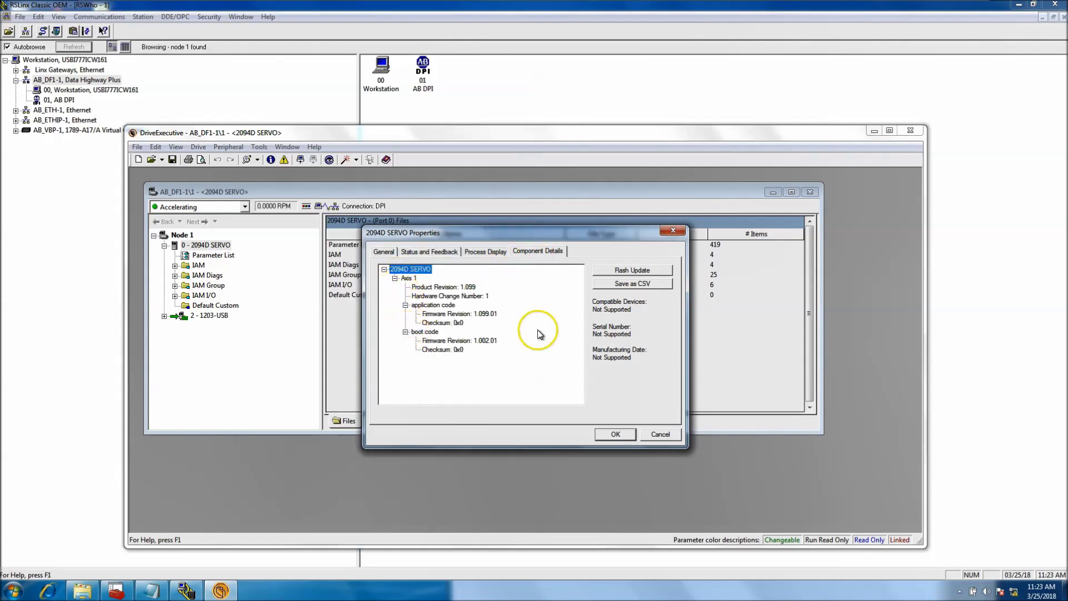
- Check for available flash updates for the 2094D SERVO and its update file location, and cancel out of the update and the properties
left_click(628, 271)
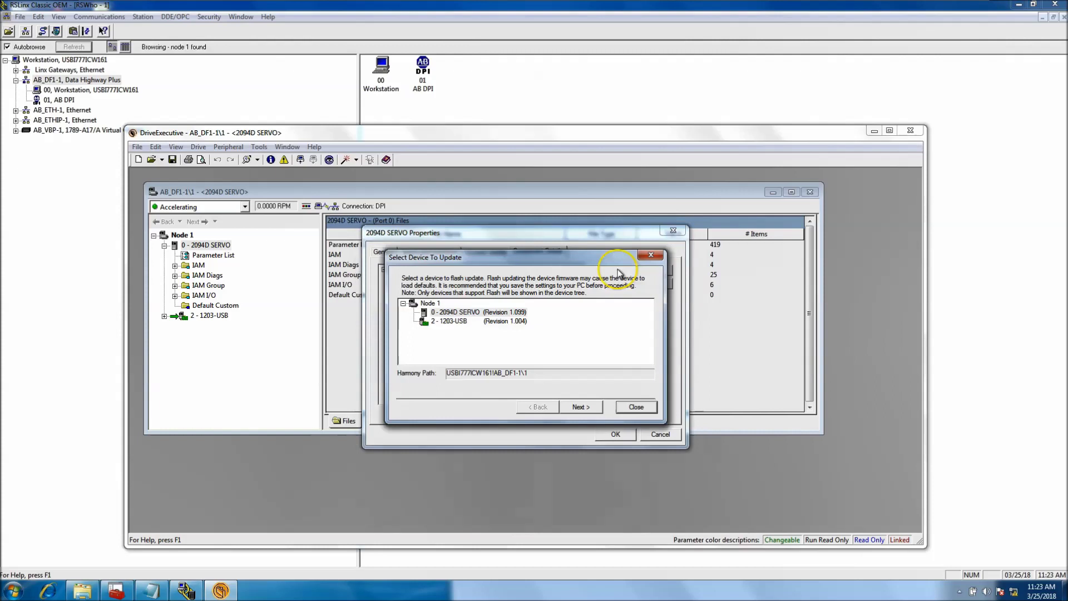
left_click(593, 410)
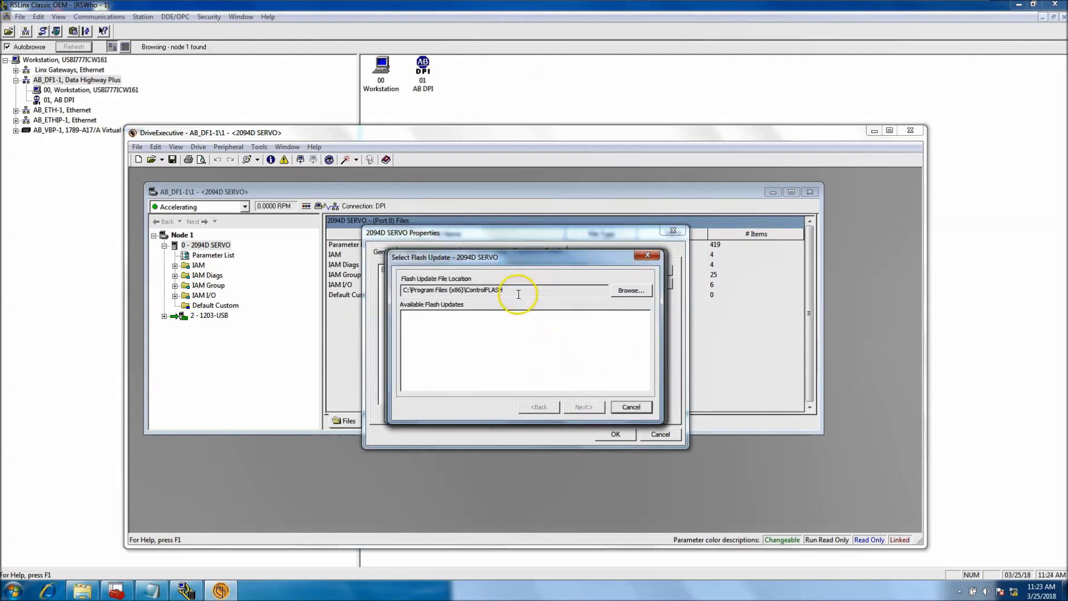
left_click_drag(518, 290, 397, 290)
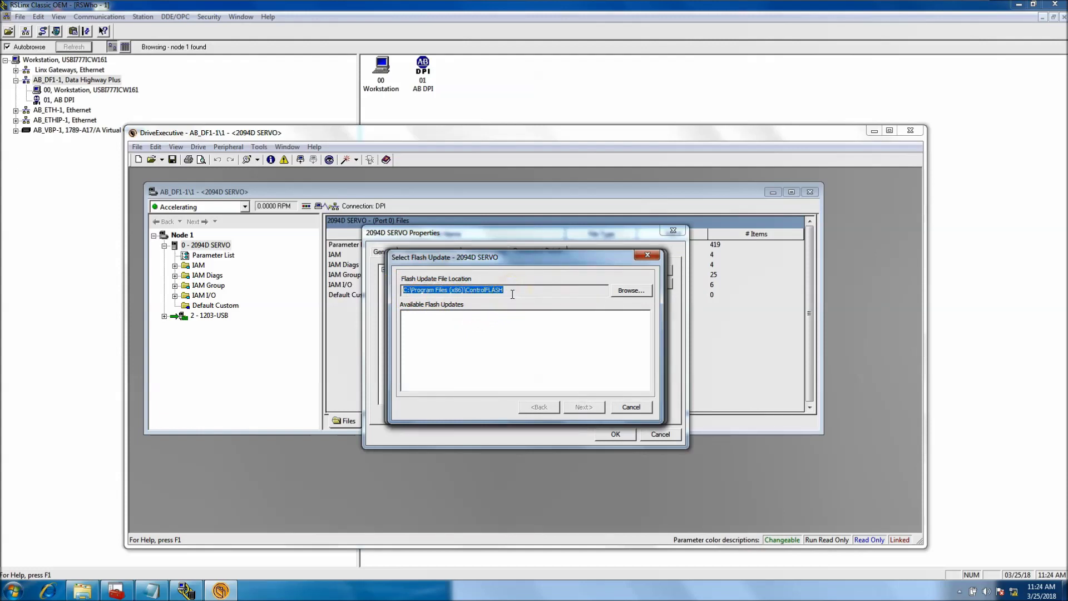
left_click(631, 291)
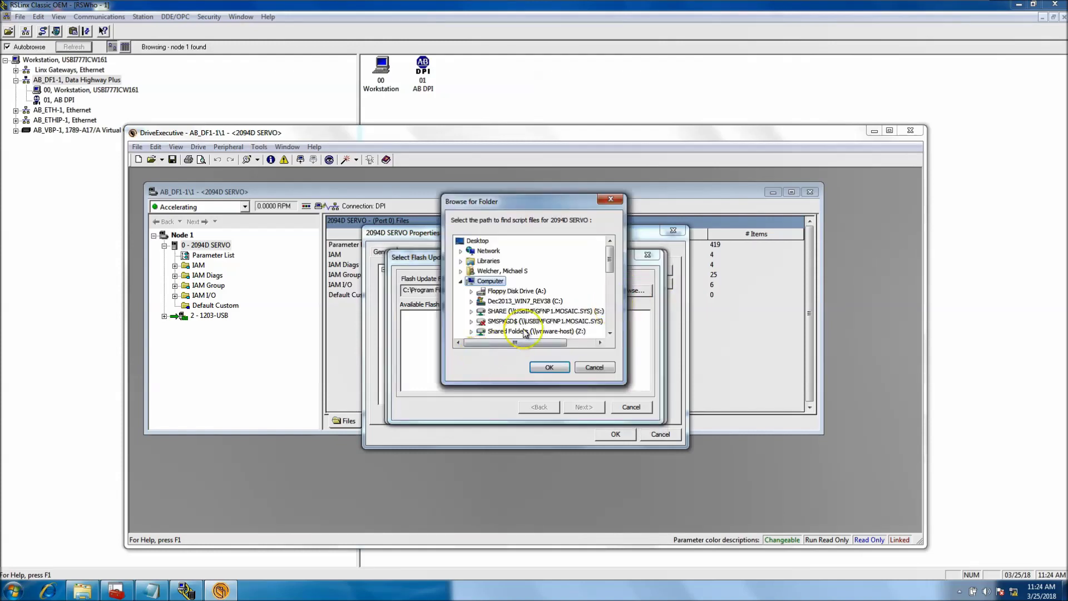
left_click(585, 368)
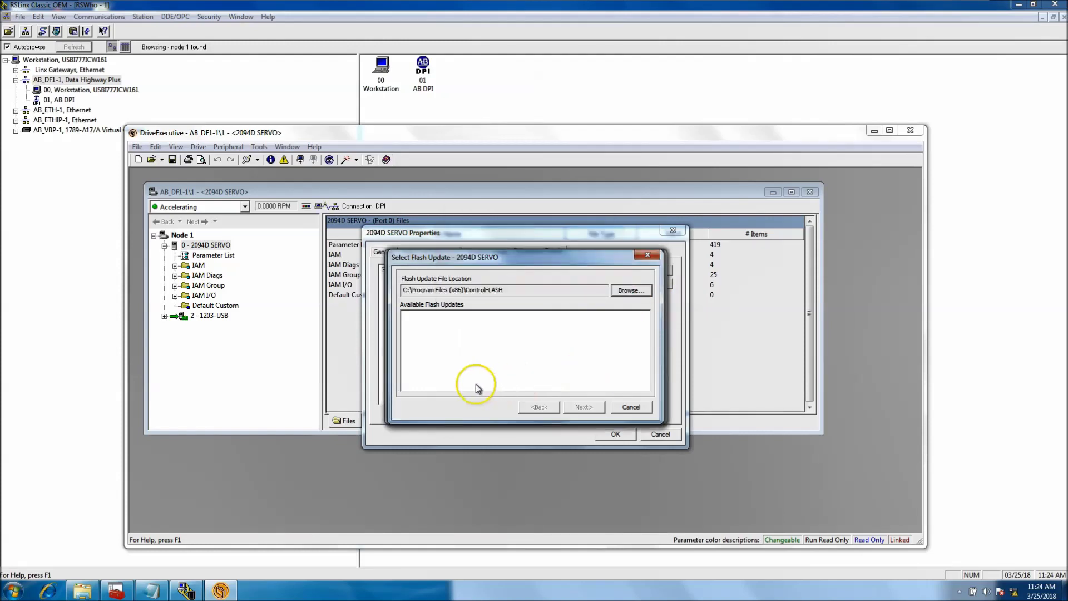
left_click(619, 409)
left_click(626, 407)
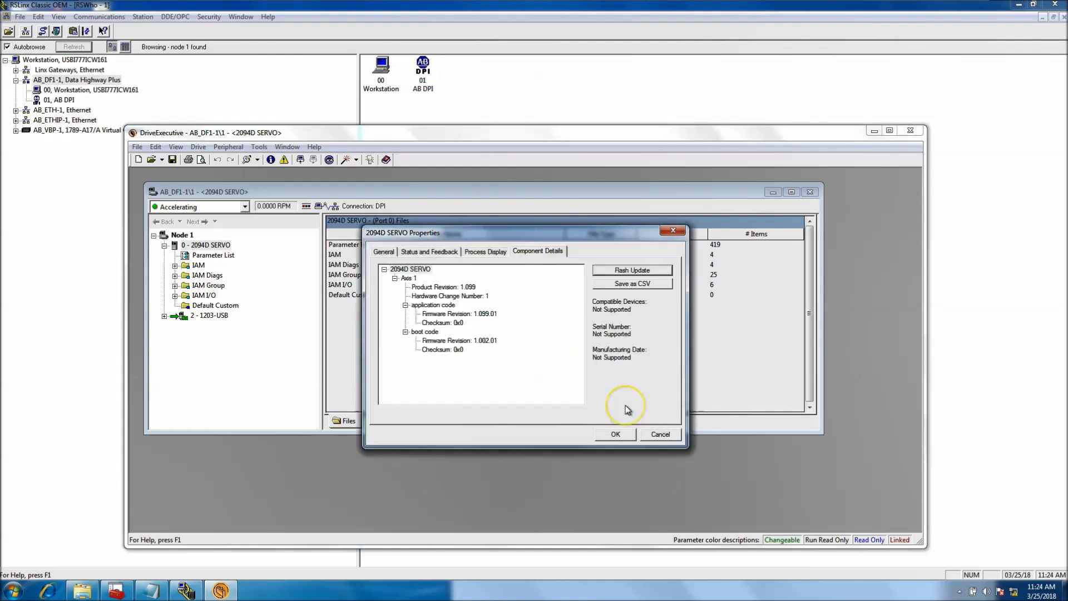
left_click(659, 437)
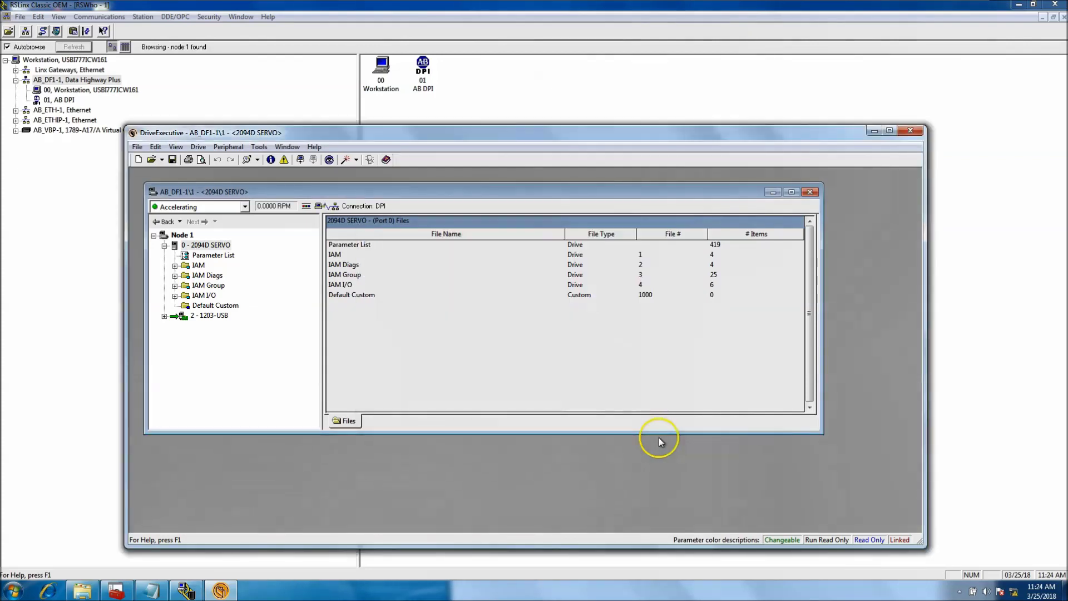
- Maximize the drive window inside DriveExecutive, display the 2094D SERVO's Parameter List, and reposition the program window
left_click(693, 373)
left_click(820, 423)
left_click_drag(727, 192, 713, 178)
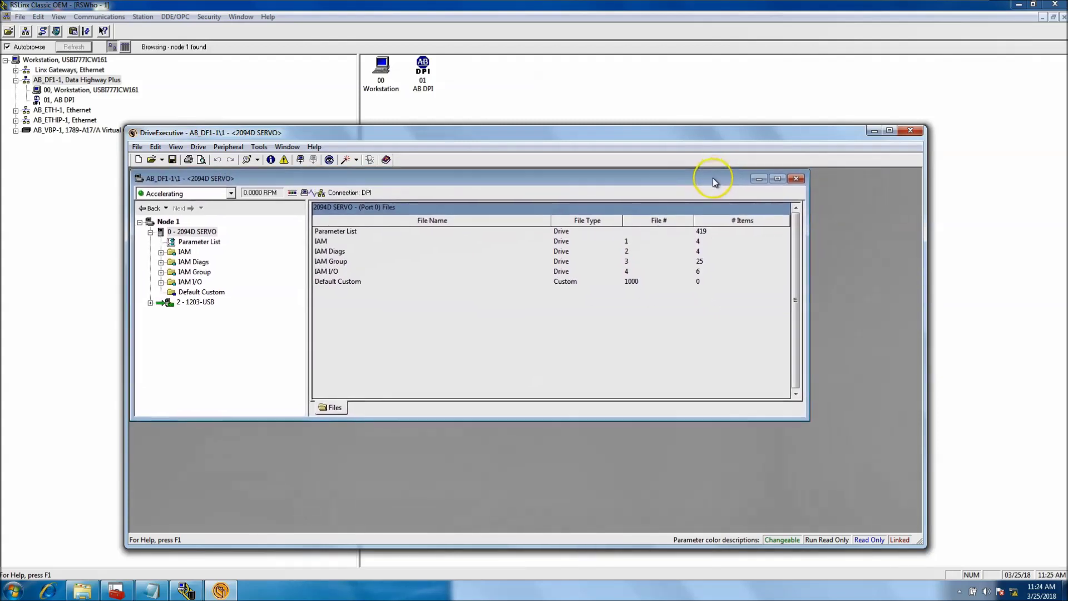
left_click(777, 178)
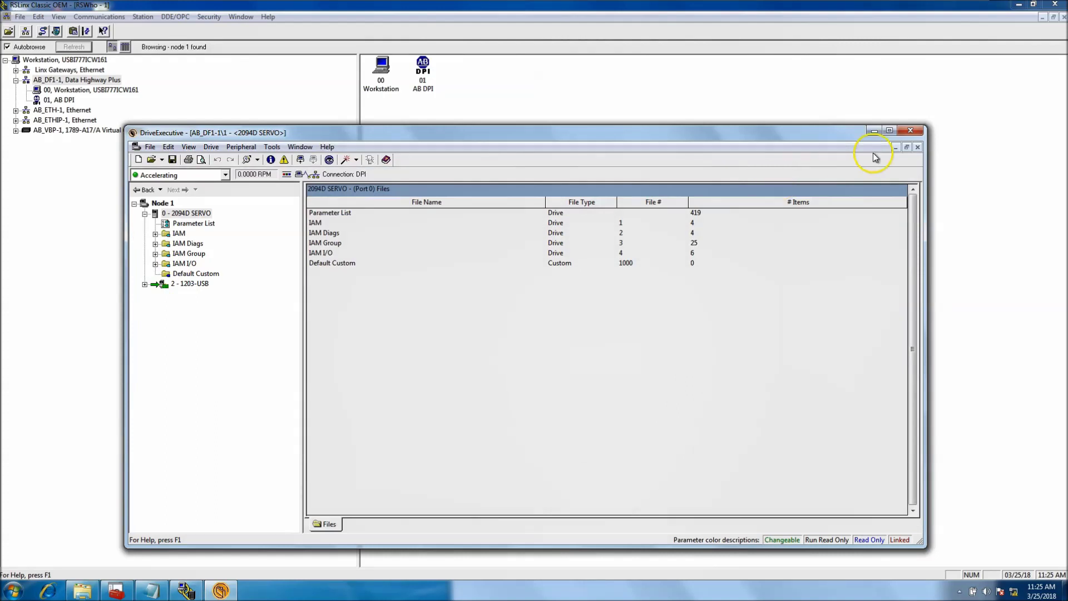
left_click(195, 224)
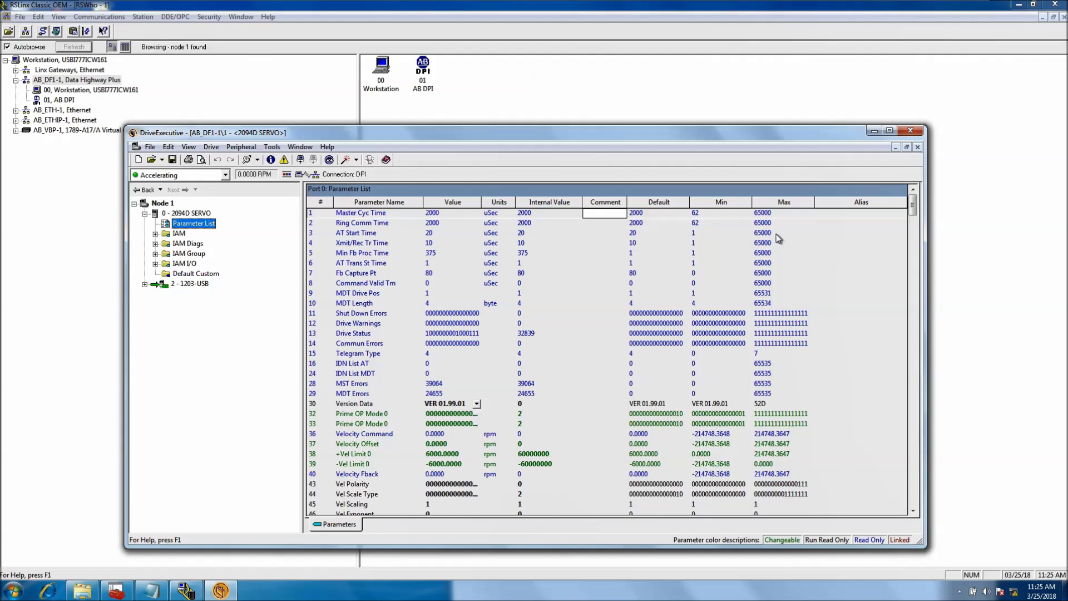
left_click_drag(751, 138, 779, 116)
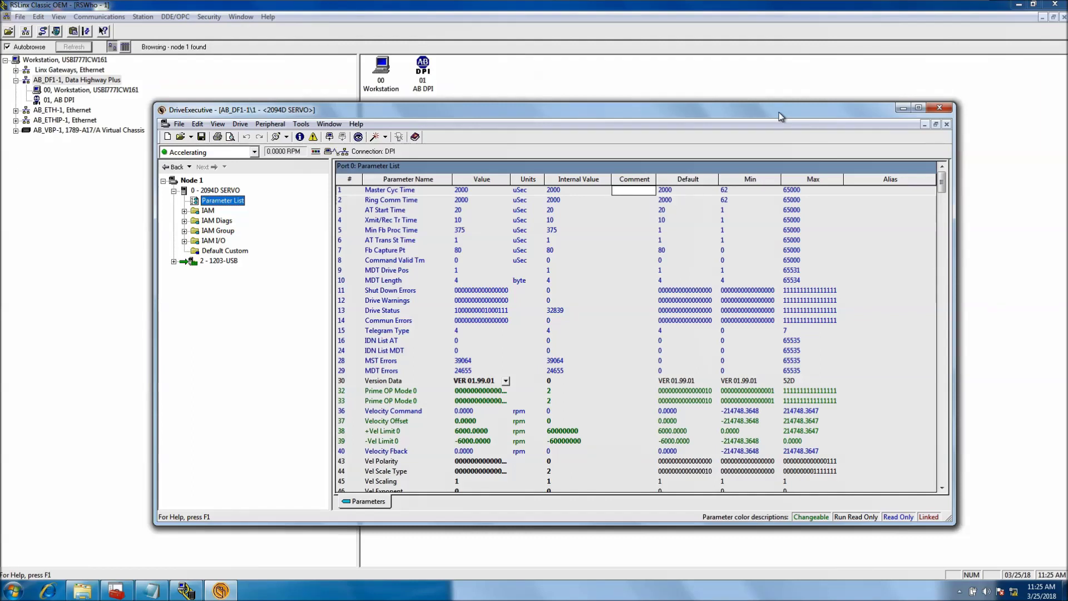
left_click(811, 108)
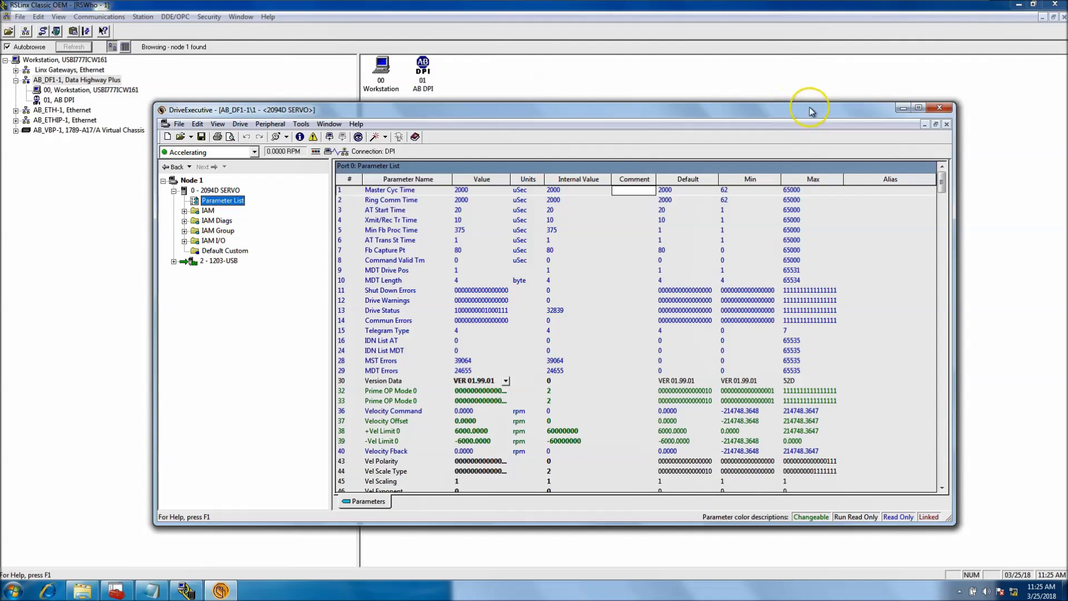